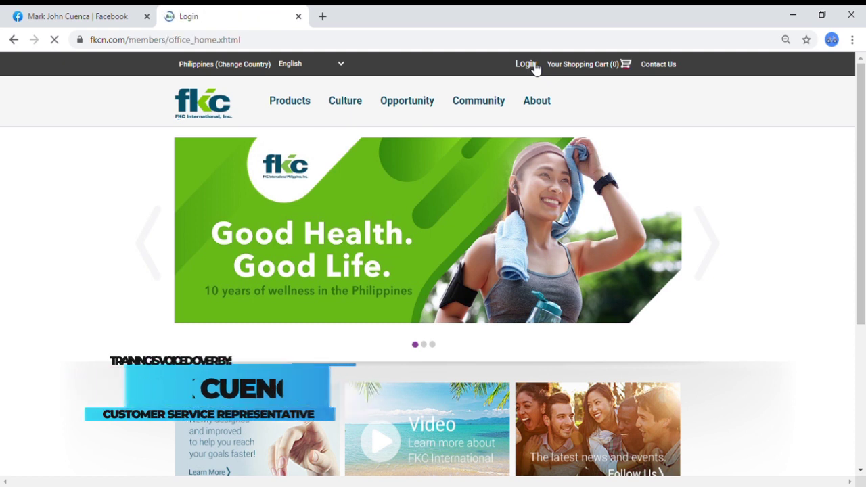
type("www.")
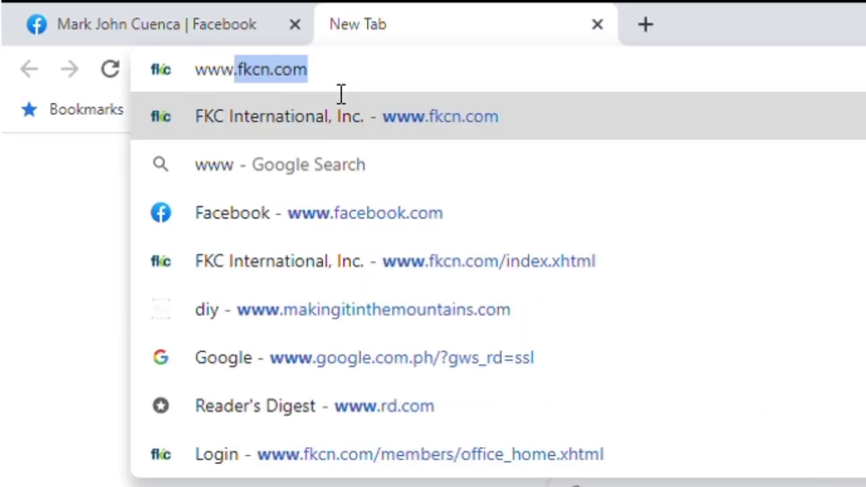
type("fkcn")
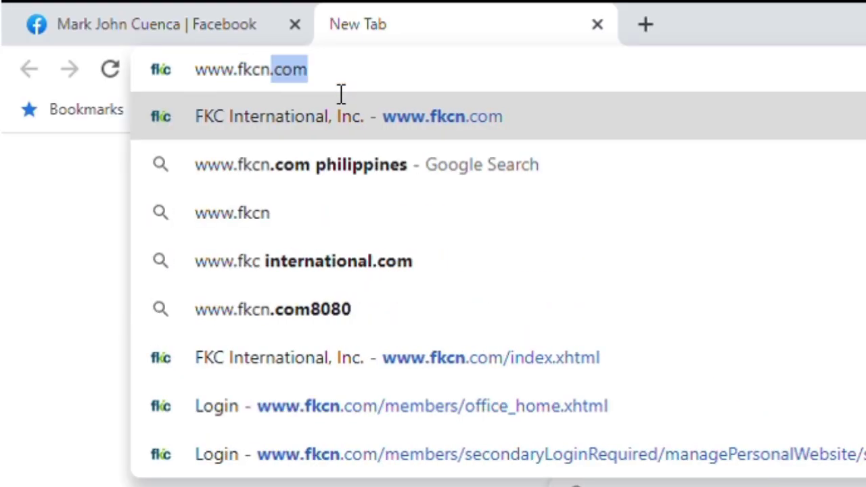
type(".com")
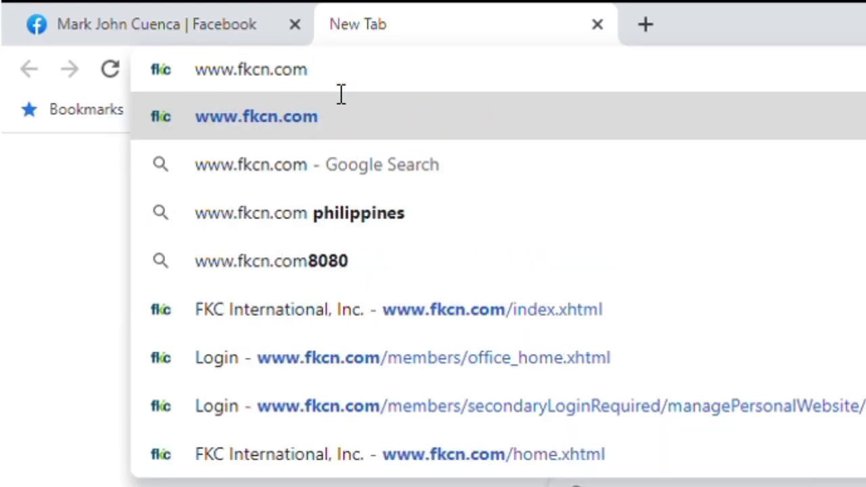
key("Return")
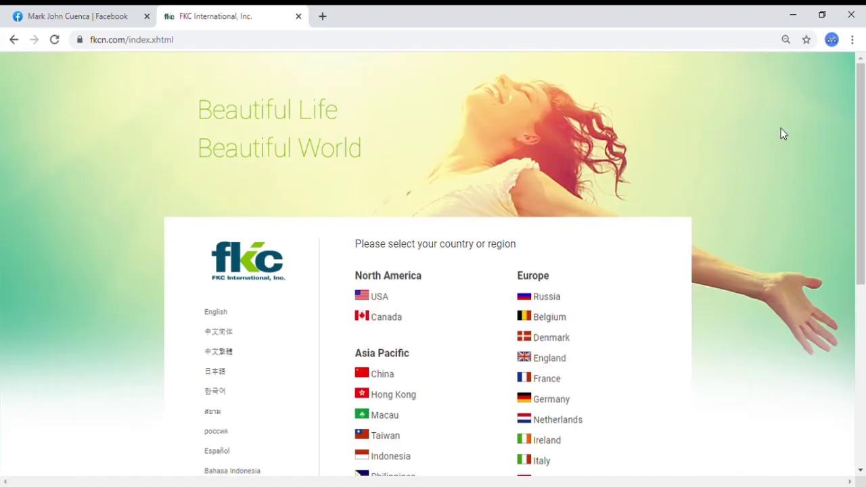
scroll(865, 142, "down", 3)
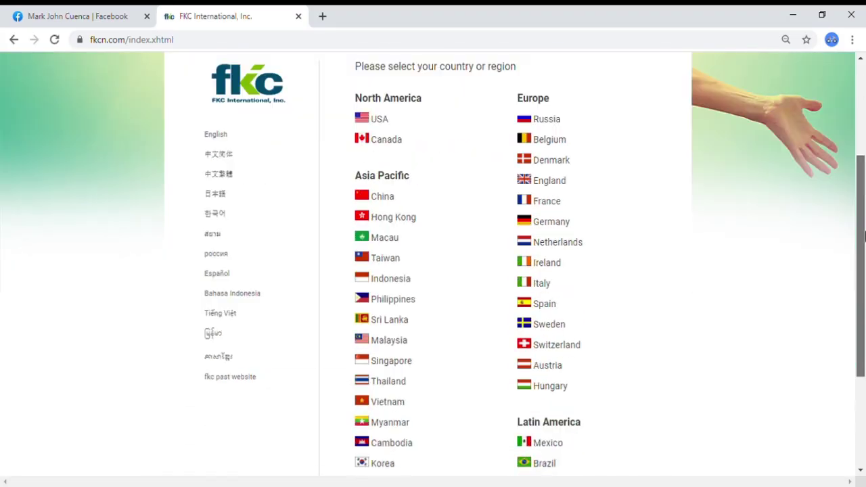
left_click(396, 301)
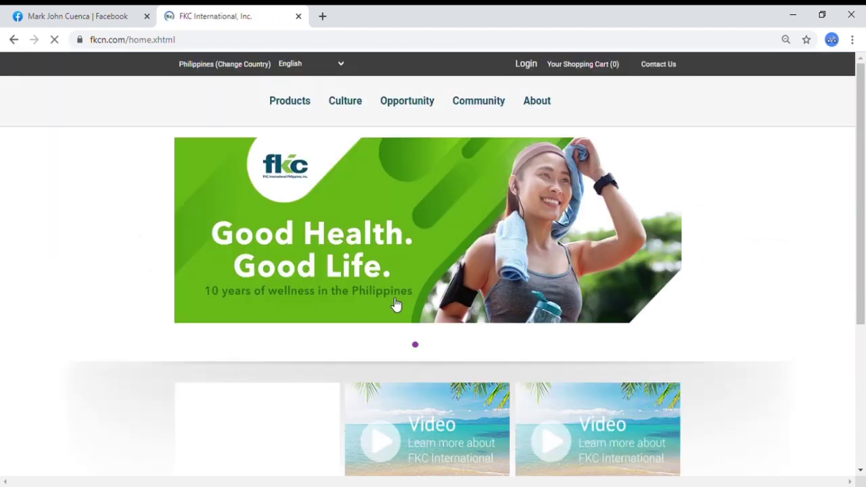
- Log in to the member office with the User ID and password
left_click(532, 65)
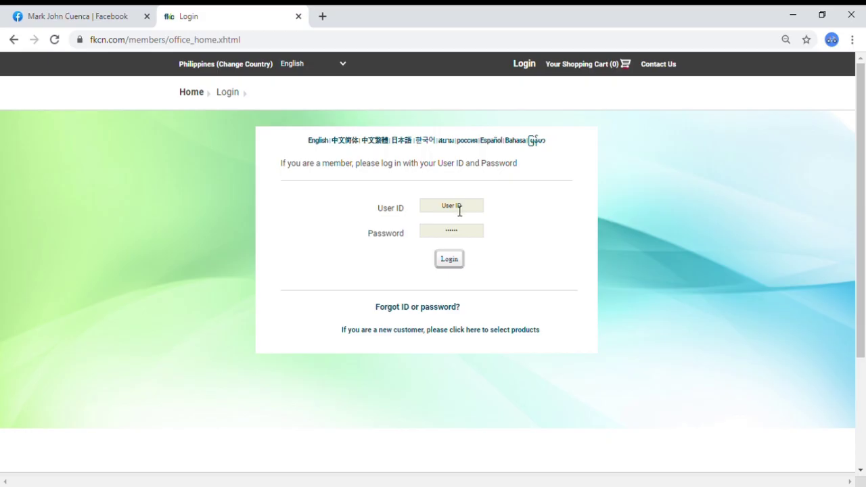
left_click(459, 212)
left_click(461, 232)
left_click(453, 261)
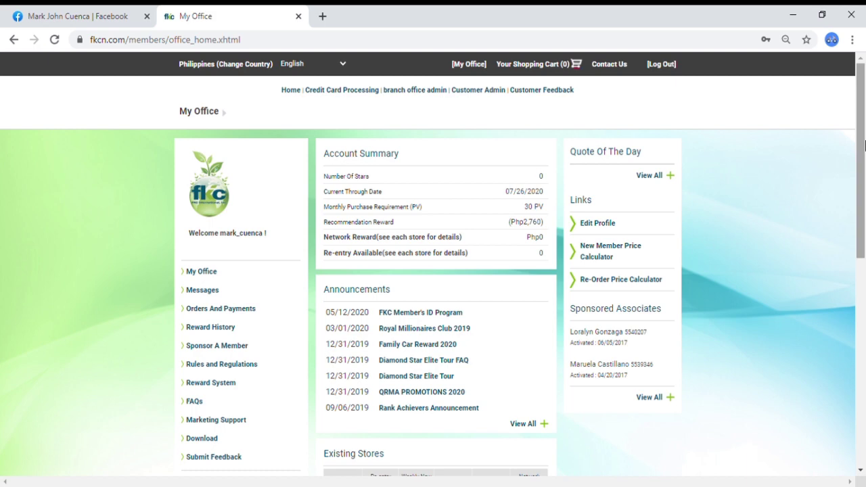
left_click_drag(864, 146, 864, 269)
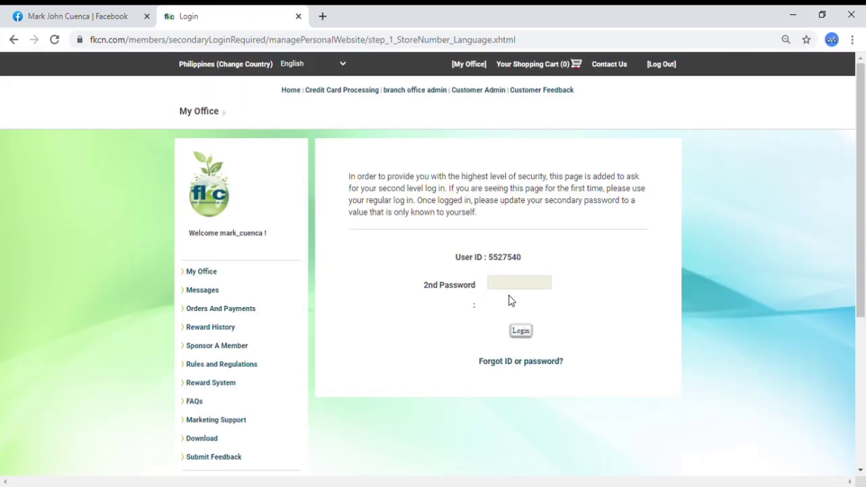
- Enter the second password and set new-member placement to Auto-pick
left_click(523, 287)
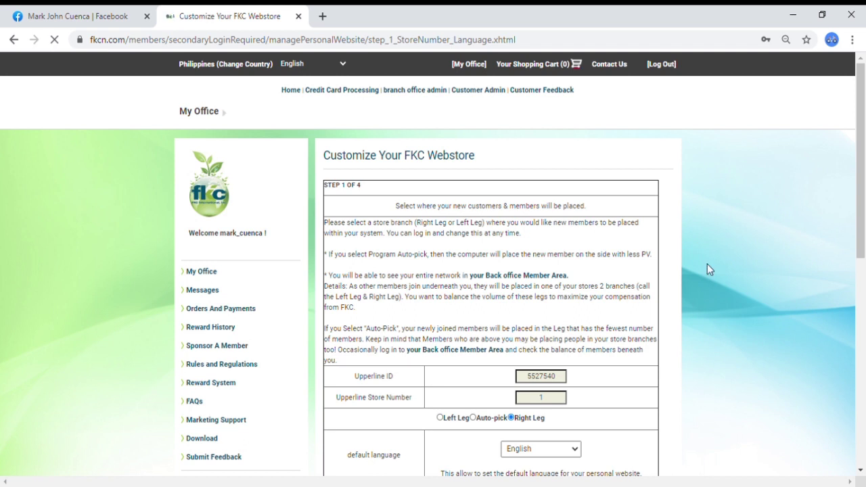
scroll(865, 147, "down", 3)
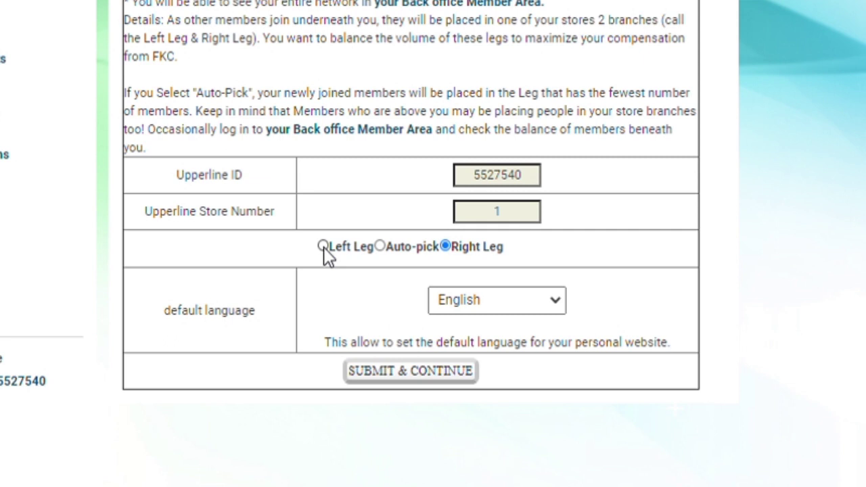
left_click(324, 247)
left_click(382, 246)
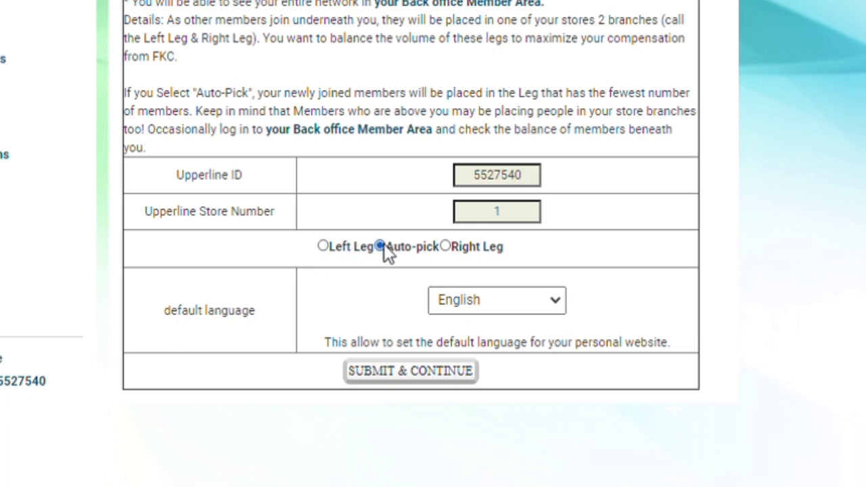
left_click(456, 247)
left_click(381, 246)
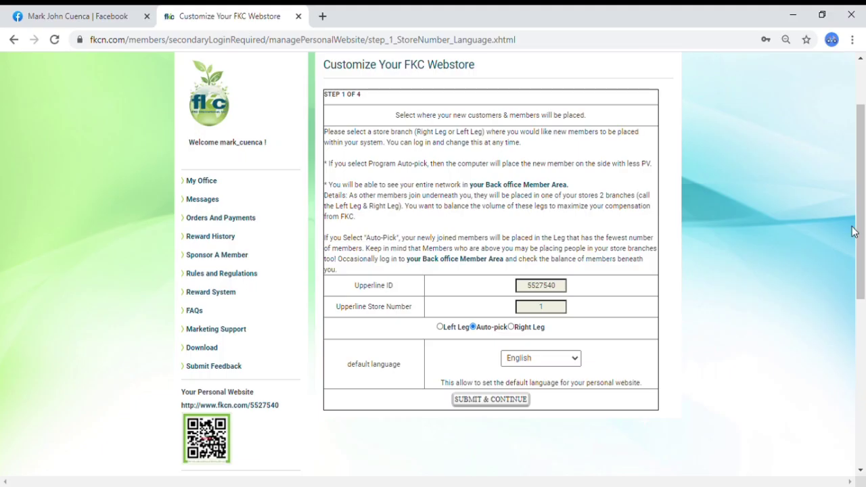
- Submit webstore setup step 1 with Auto-pick placement
left_click_drag(853, 230, 865, 193)
scroll(864, 193, "down", 1)
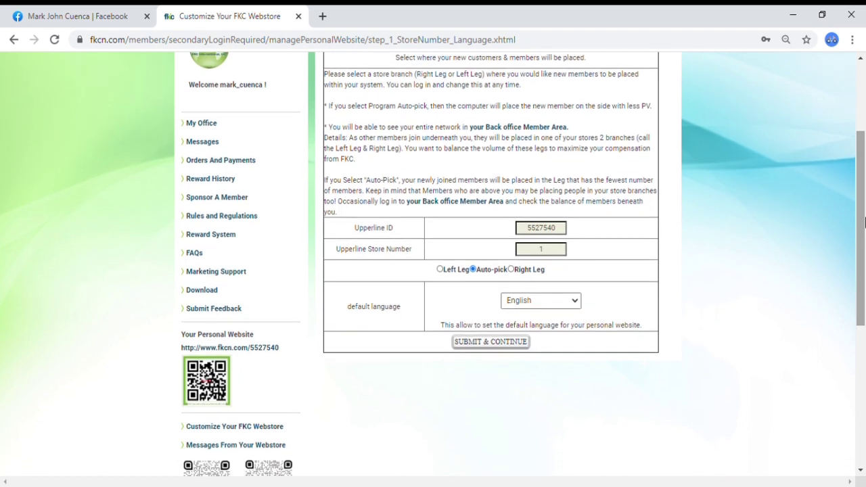
left_click(501, 346)
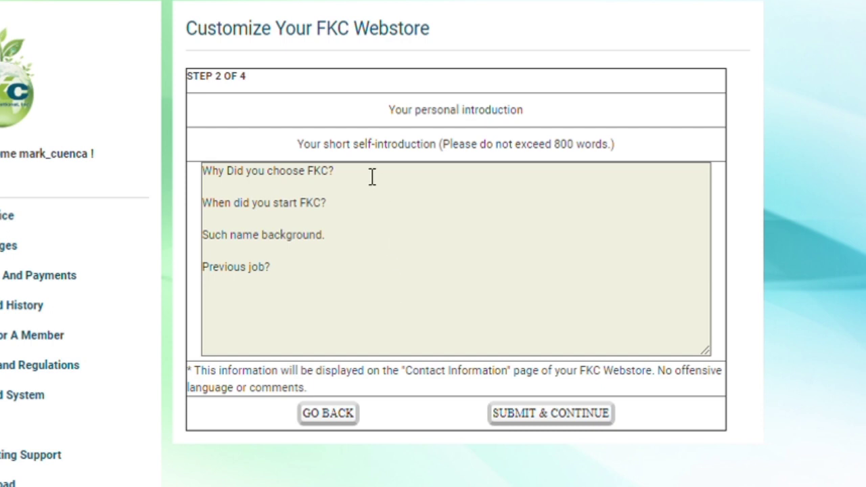
- Read through the step 2 self-introduction prompts, highlighting each question in turn
left_click_drag(437, 248, 308, 239)
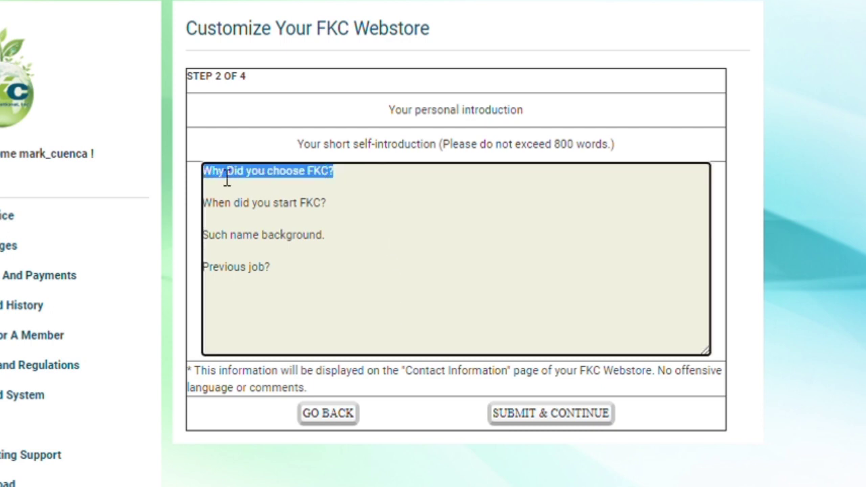
left_click_drag(342, 208, 192, 209)
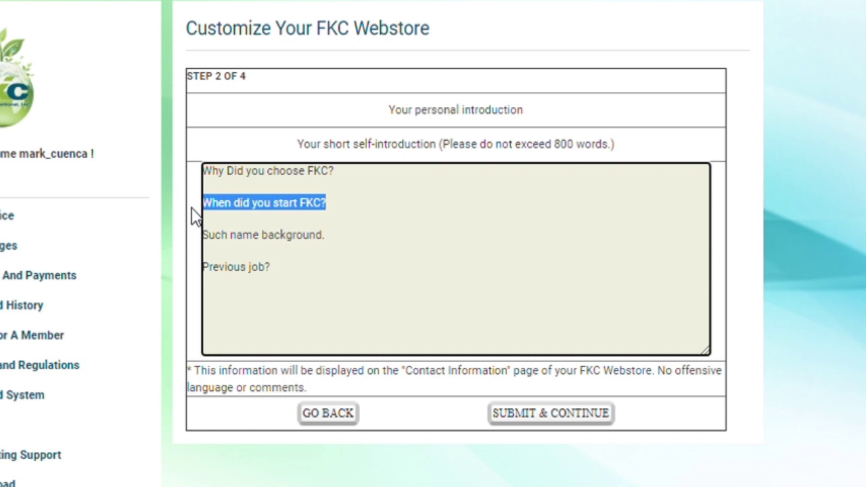
left_click(318, 249)
left_click_drag(345, 250, 142, 241)
left_click(311, 272)
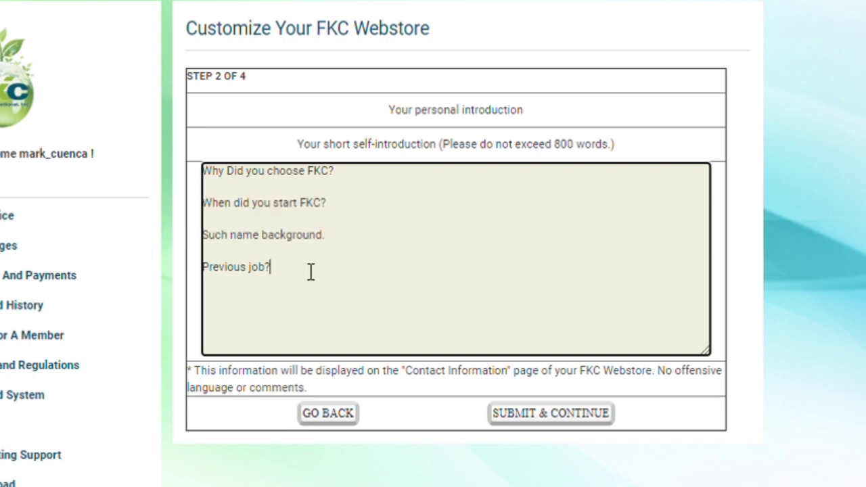
left_click_drag(309, 271, 178, 257)
left_click(352, 245)
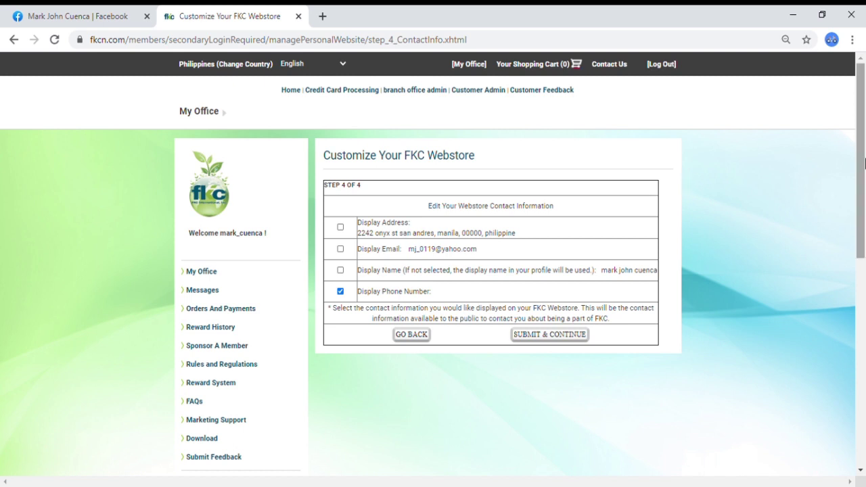
- Show only the phone number as webstore contact info, hiding address, email and display name
scroll(696, 177, "down", 1)
scroll(605, 194, "up", 1)
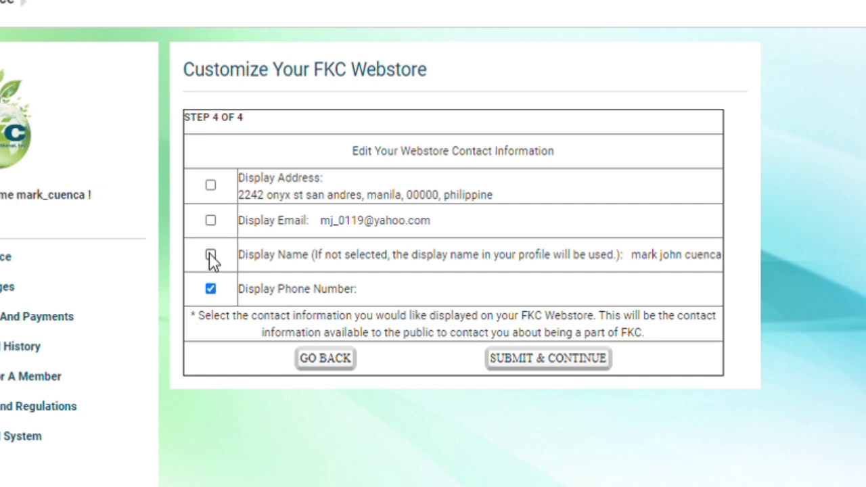
left_click(211, 255)
left_click(210, 221)
left_click(210, 187)
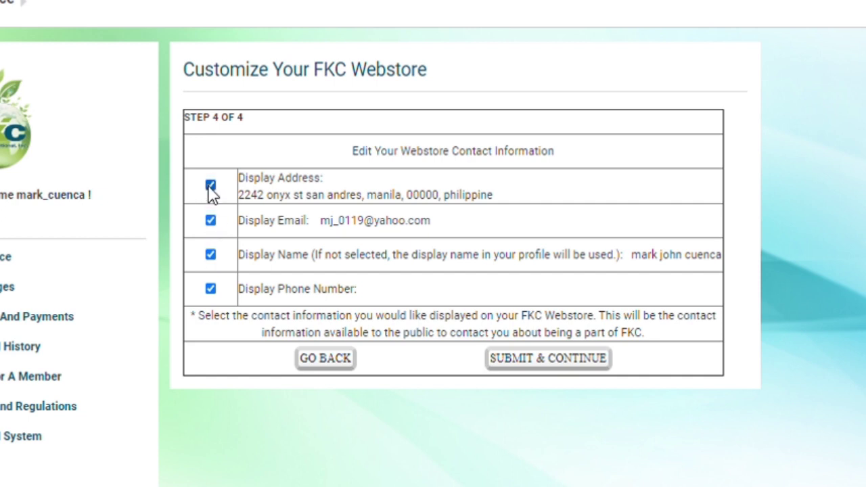
left_click(212, 223)
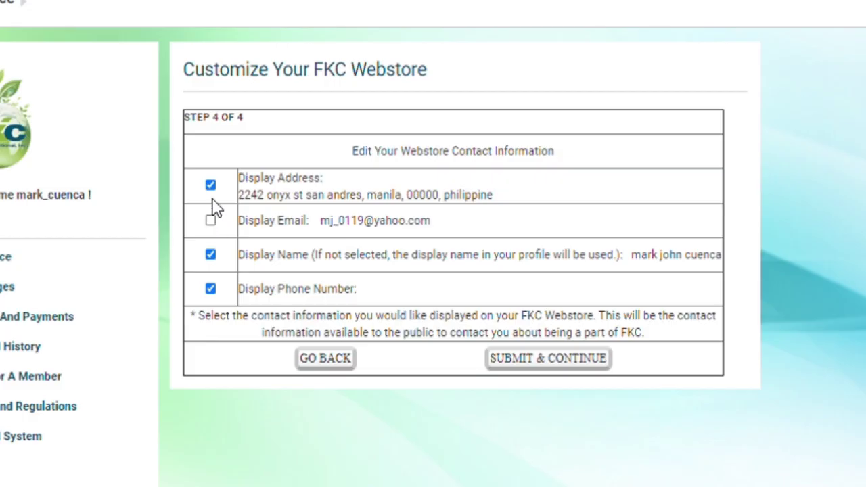
left_click(210, 186)
left_click(211, 257)
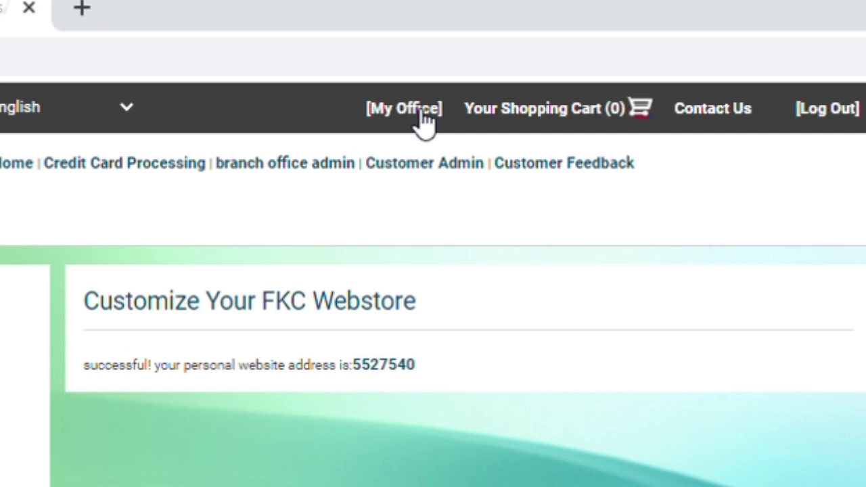
left_click(423, 121)
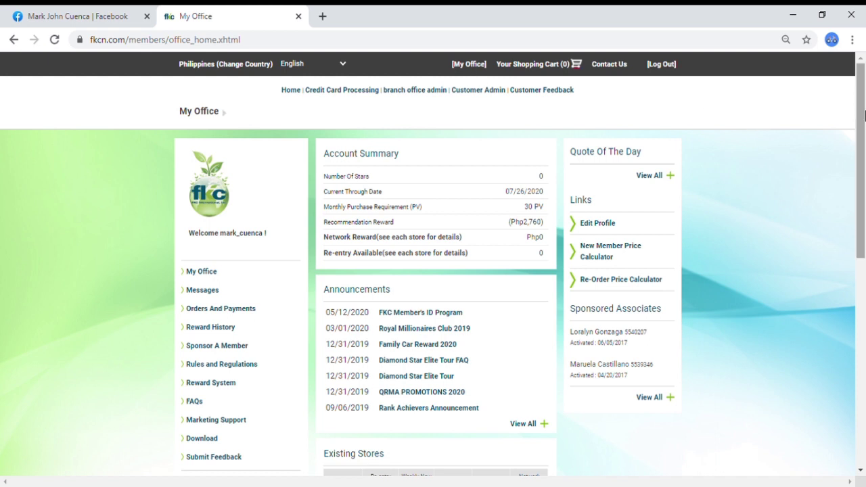
- Select and copy the personal webstore address from the My Office page
left_click_drag(864, 117, 864, 234)
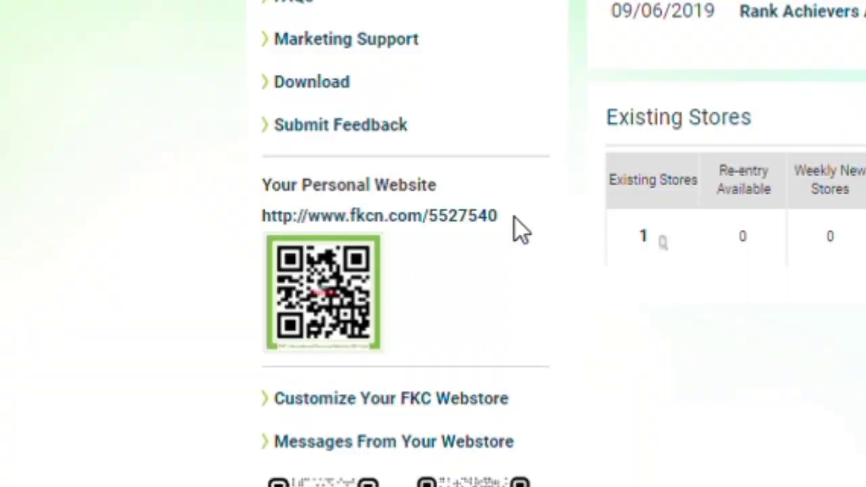
mouse_move(515, 217)
left_mouse_down()
mouse_move(433, 228)
mouse_move(262, 221)
left_mouse_up()
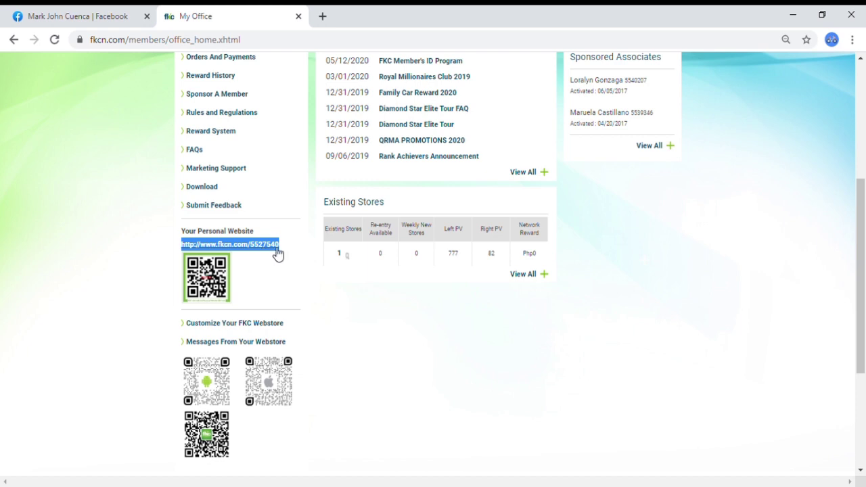
left_click(369, 304)
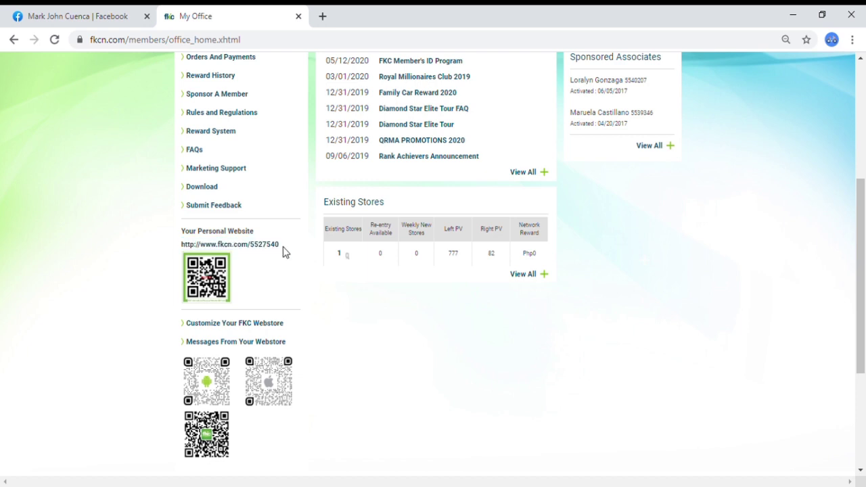
left_click_drag(281, 246, 188, 250)
key("ctrl+c")
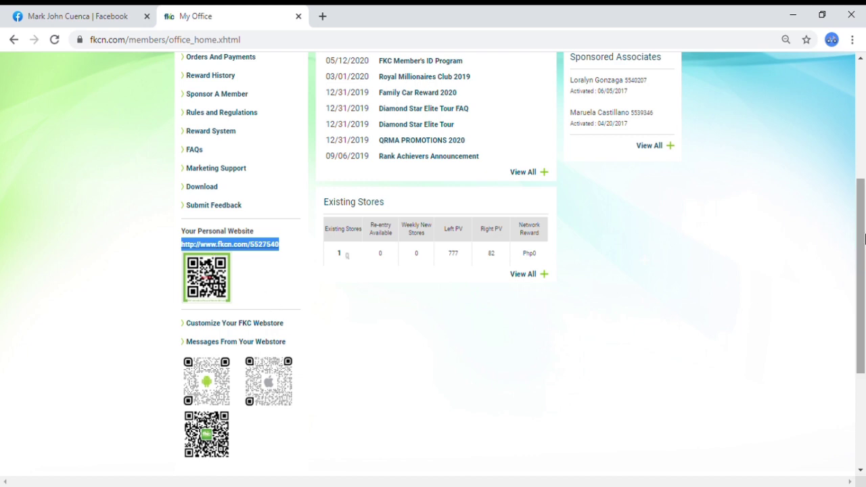
left_click_drag(861, 271, 860, 154)
- Log out and post the copied webstore link on the Facebook timeline
left_click(661, 64)
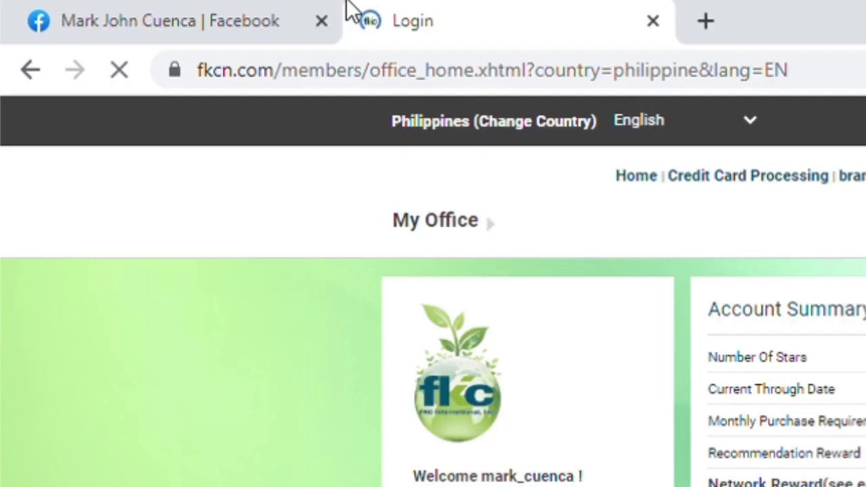
left_click(229, 6)
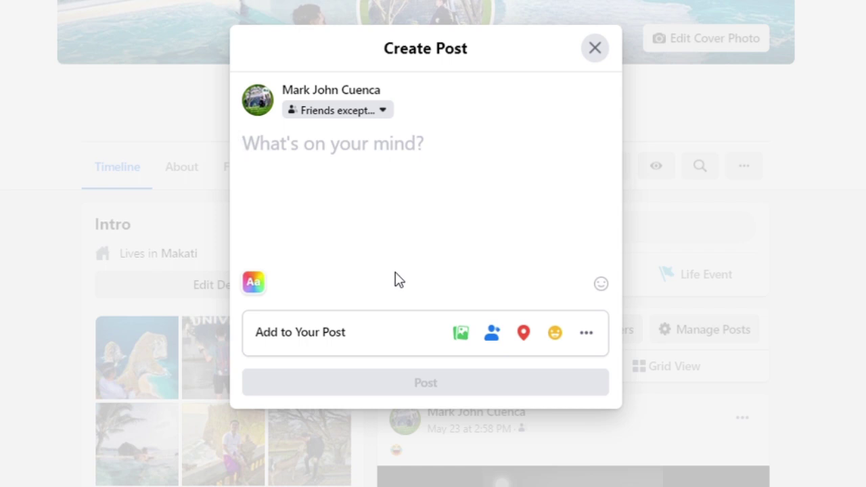
key("ctrl+v")
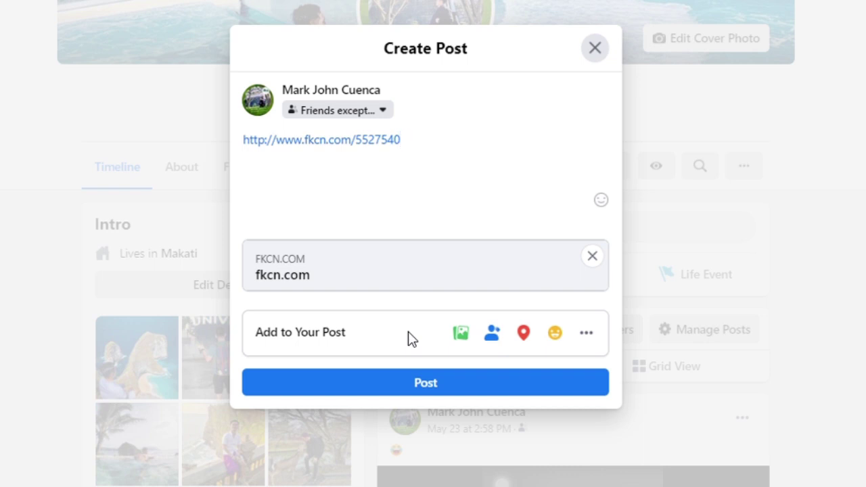
left_click(436, 382)
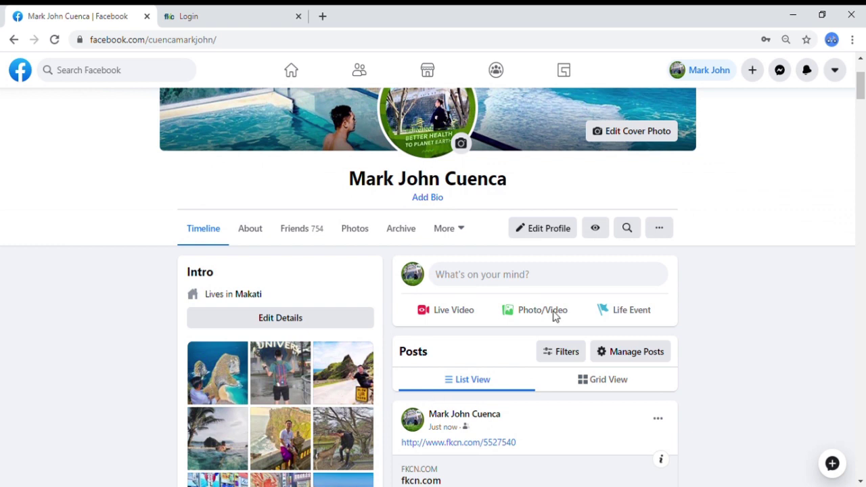
left_click_drag(864, 126, 864, 105)
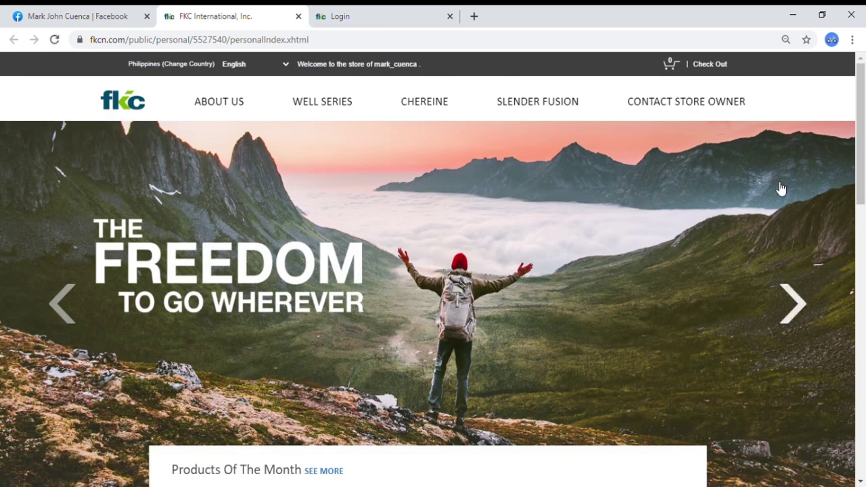
- Add the Essential Package (1025B) from Products Of The Month to the cart
scroll(861, 95, "down", 1)
scroll(863, 92, "up", 1)
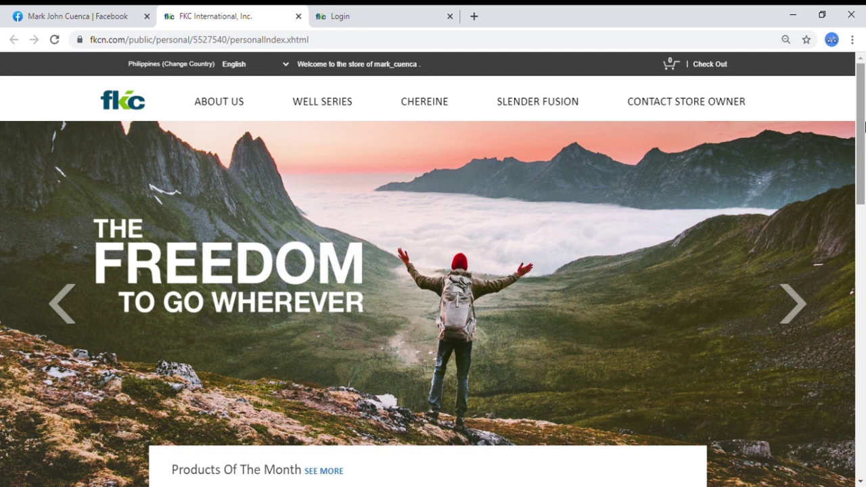
left_click_drag(865, 126, 865, 160)
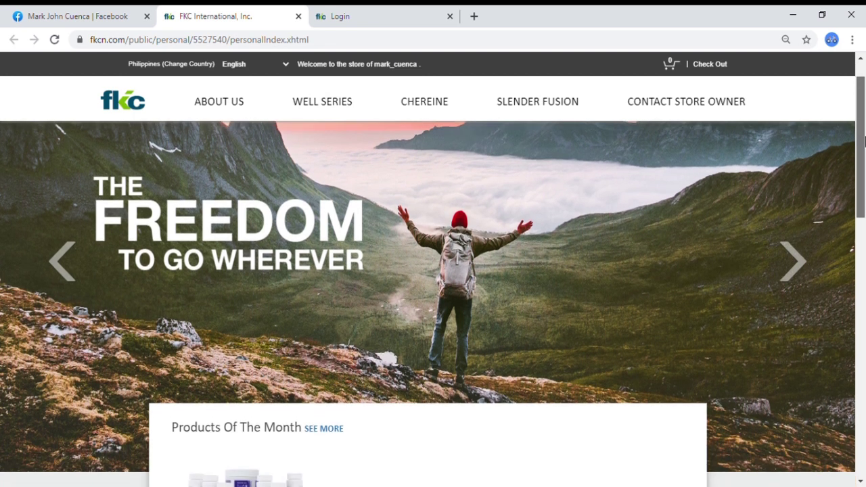
scroll(488, 279, "down", 3)
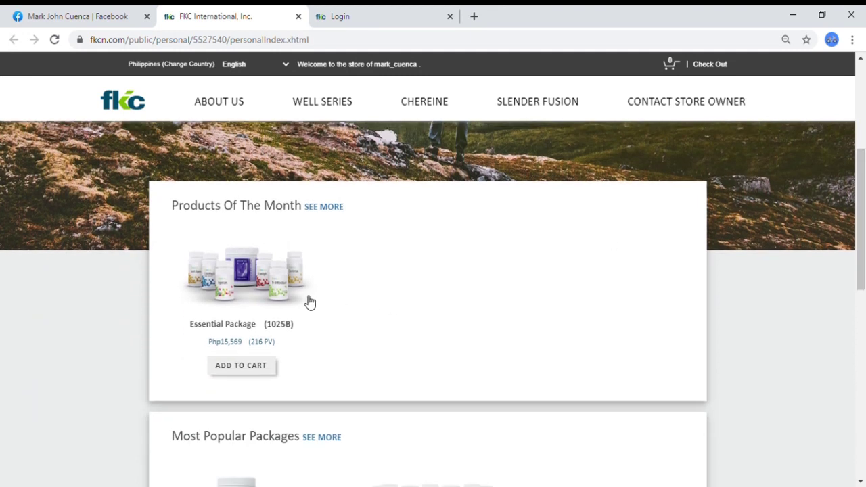
left_click(269, 370)
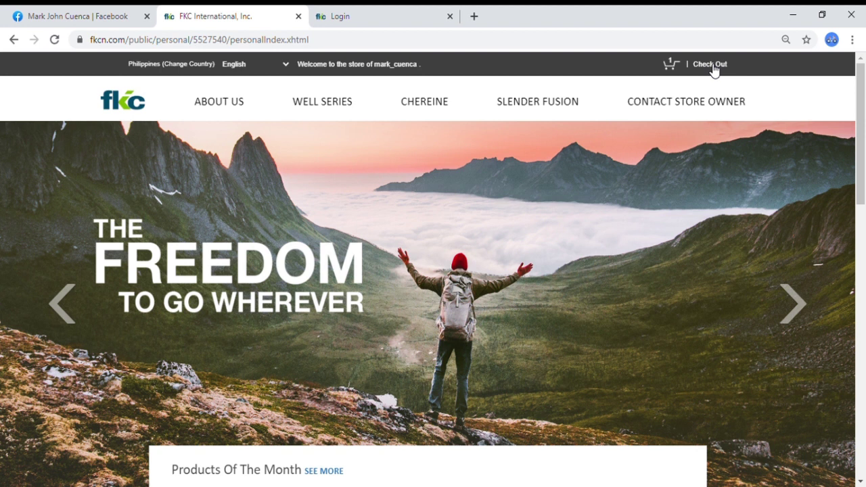
left_click(712, 66)
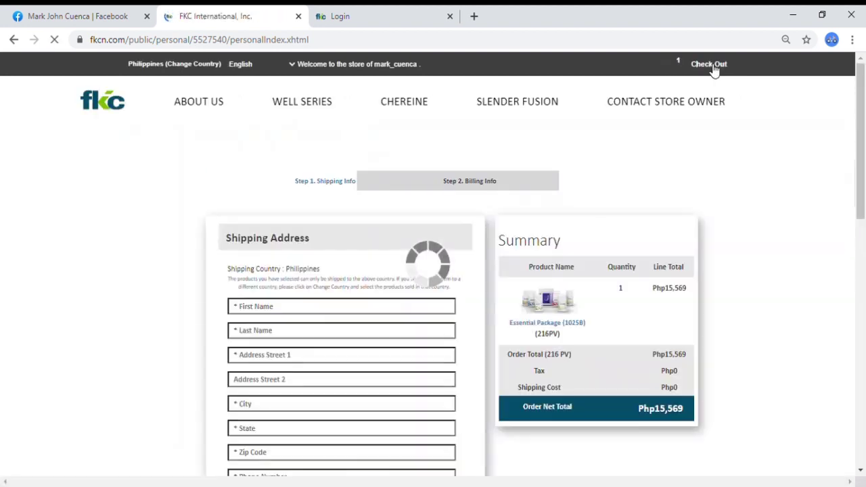
scroll(839, 142, "down", 1)
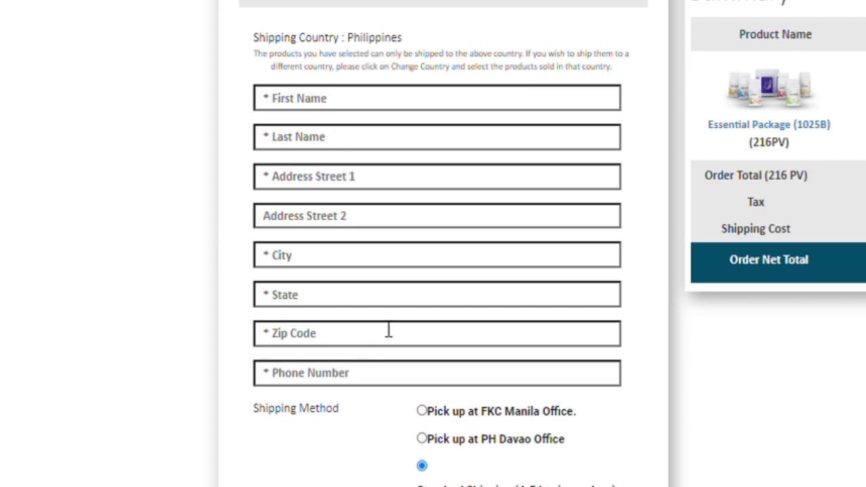
left_click(309, 108)
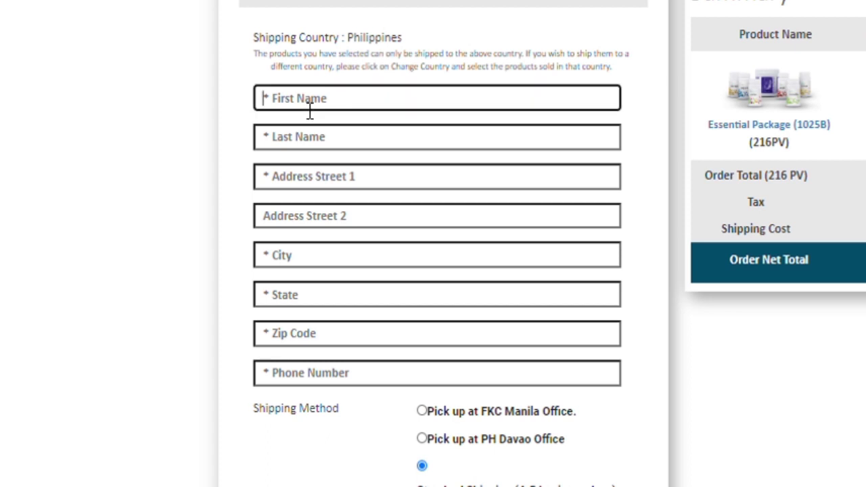
type("mark")
key("BackSpace")
key("BackSpace")
key("BackSpace")
key("BackSpace")
key("Tab")
key("Tab")
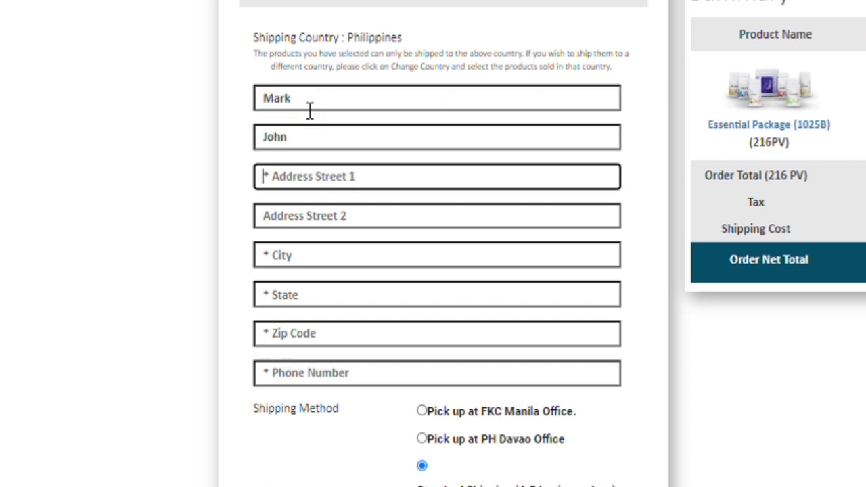
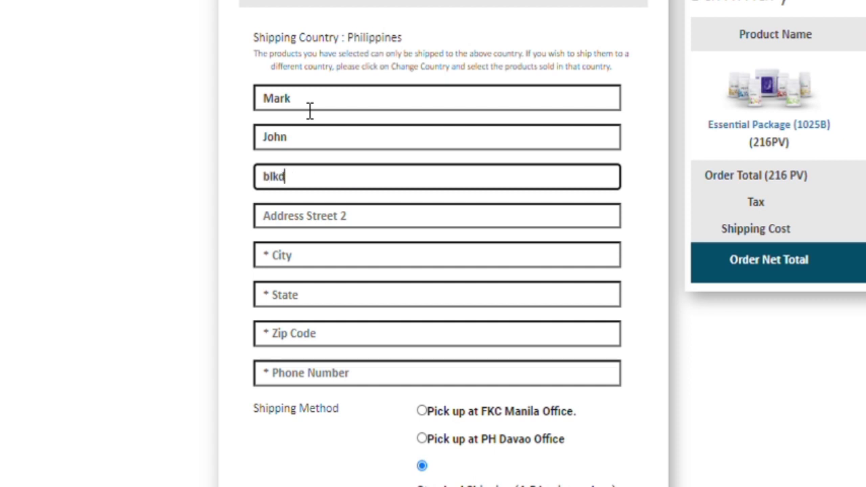
key("Tab")
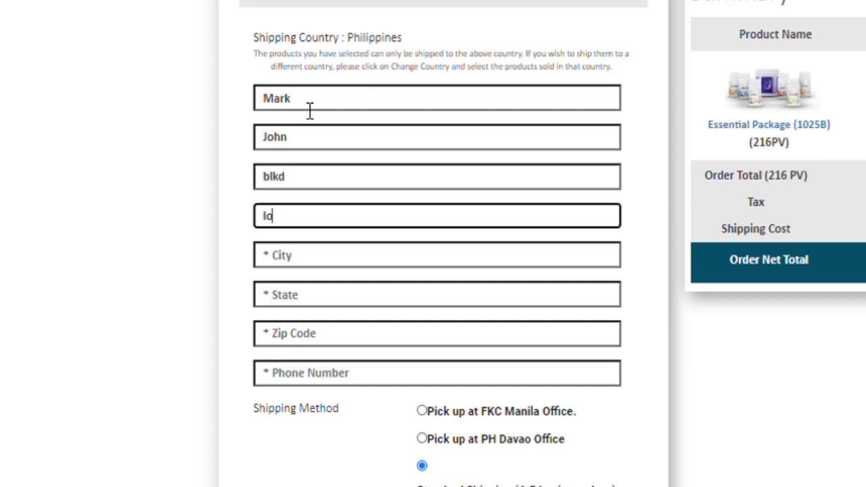
key("Tab")
type("pam")
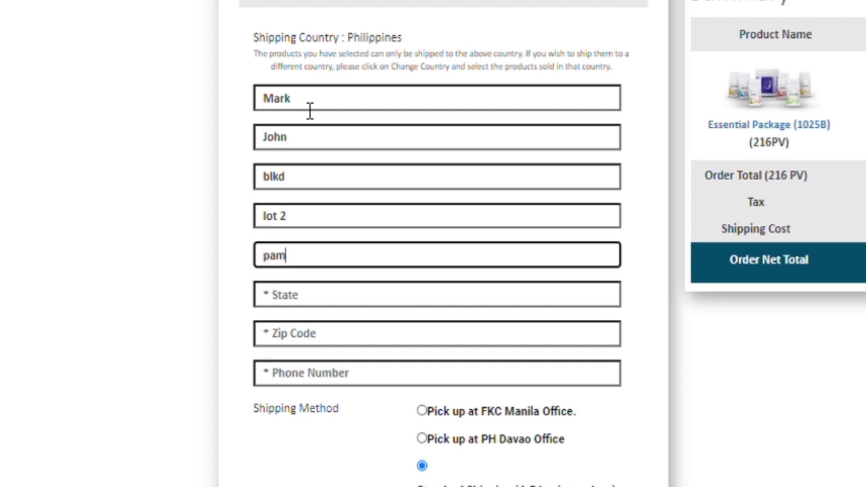
type("panga")
key("Tab")
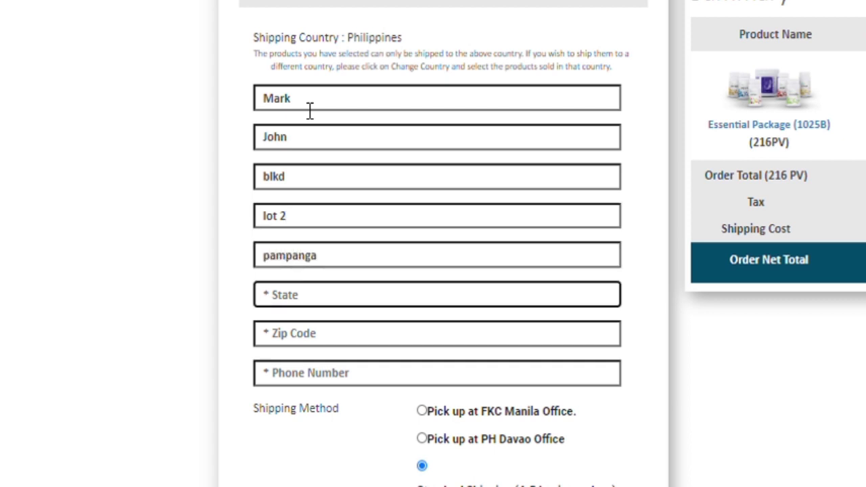
type("pampanga")
key("Tab")
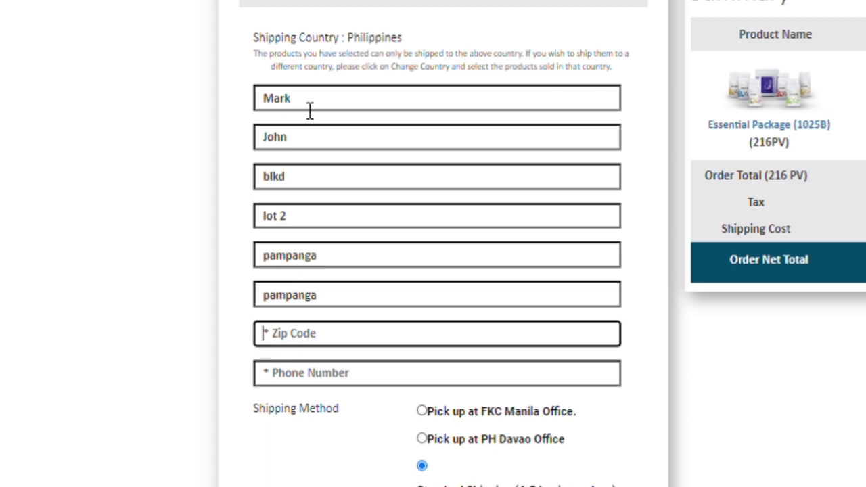
type("1221")
key("Tab")
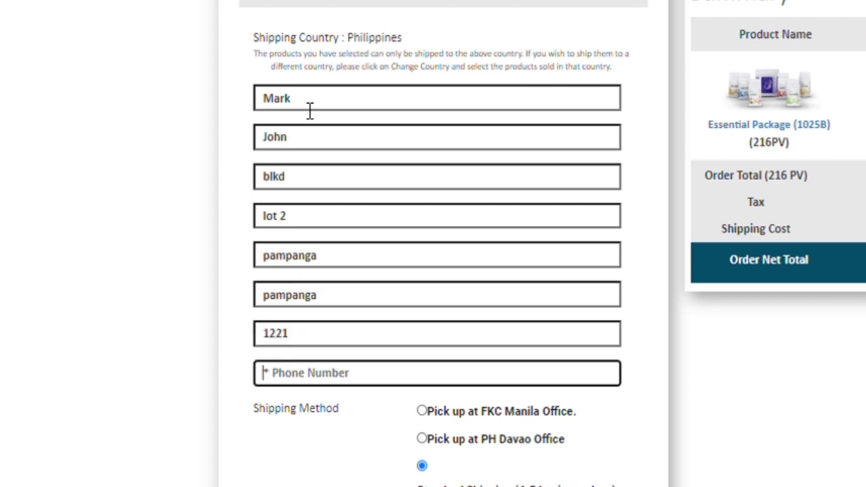
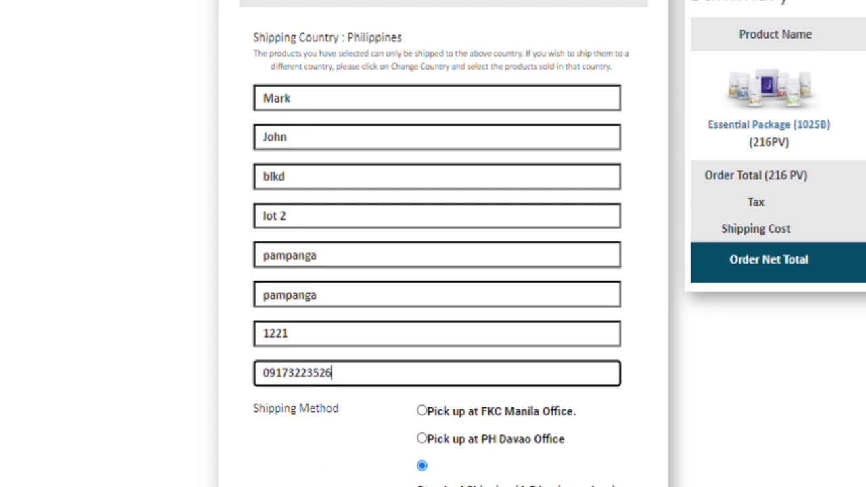
key("Tab")
scroll(672, 196, "down", 3)
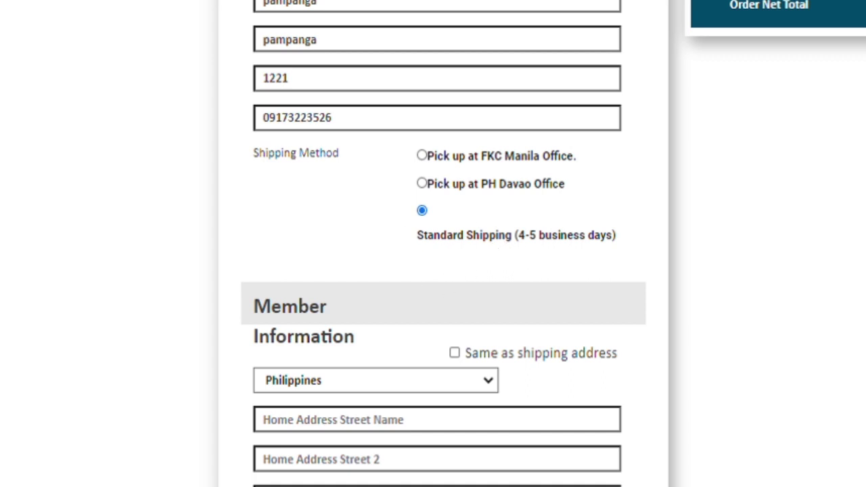
scroll(515, 250, "down", 1)
scroll(630, 128, "down", 3)
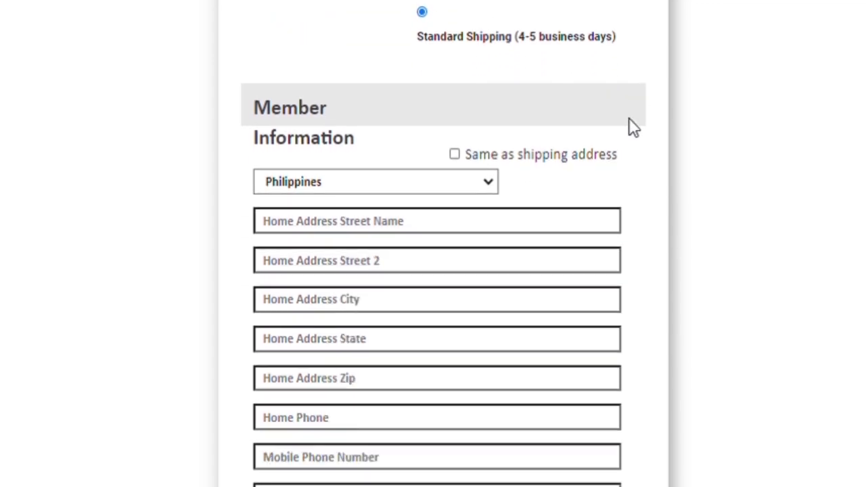
left_click(454, 154)
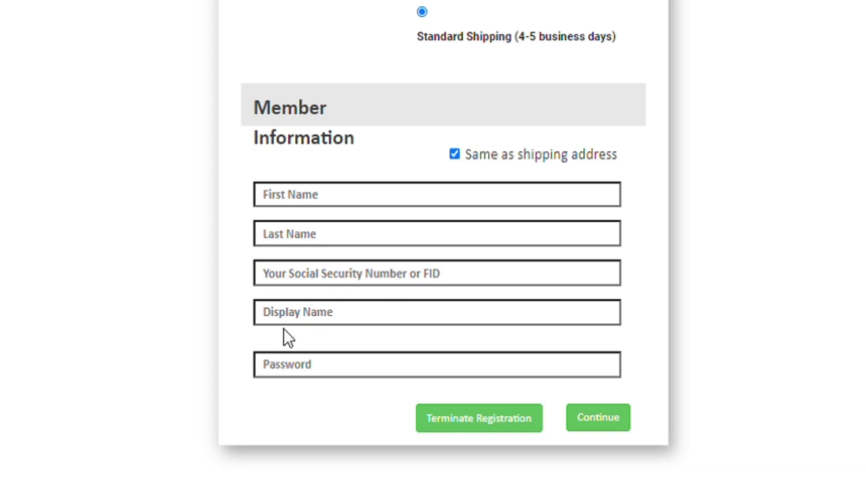
left_click(310, 205)
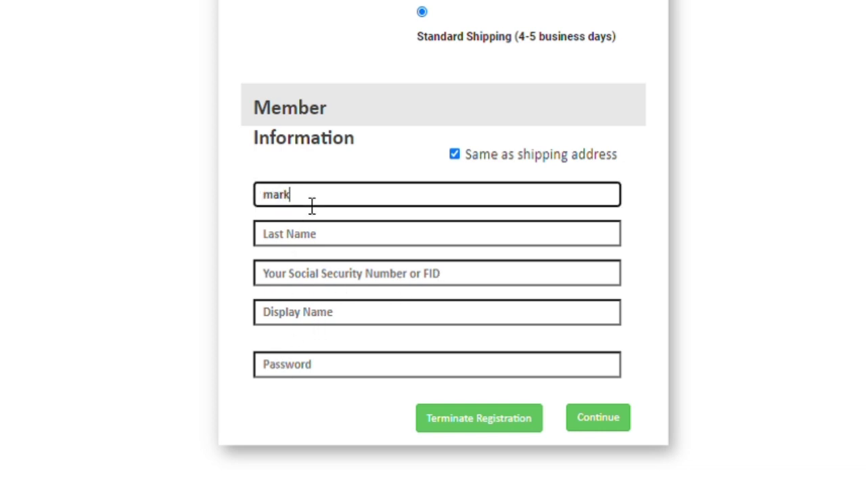
key("Tab")
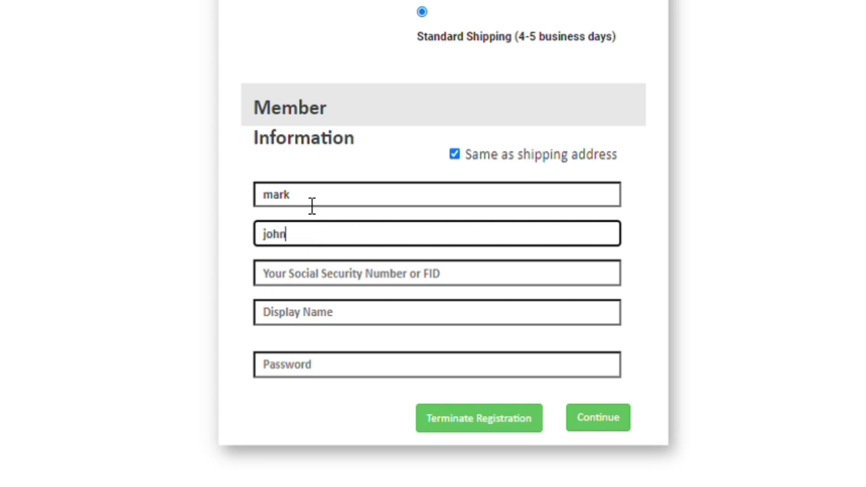
key("Tab")
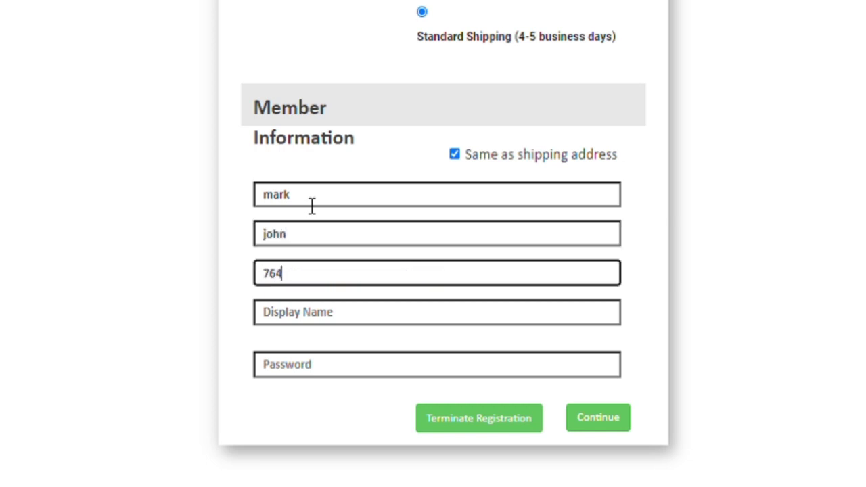
key("Tab")
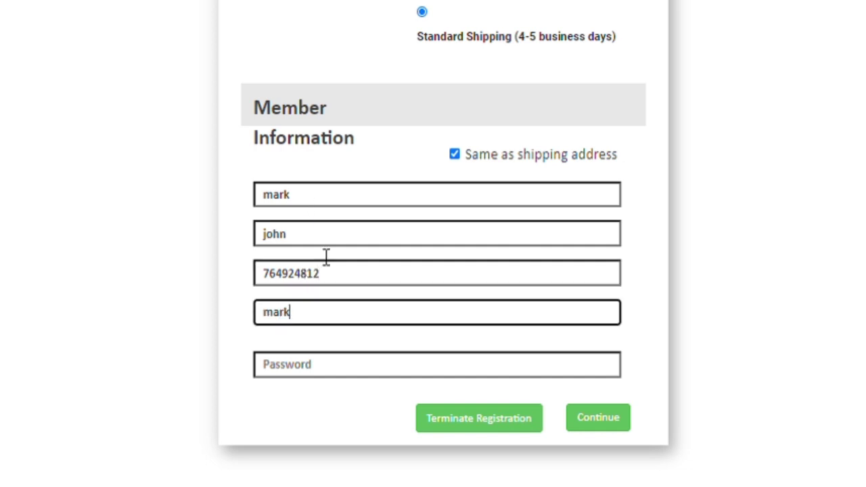
left_click(818, 284)
left_click(340, 382)
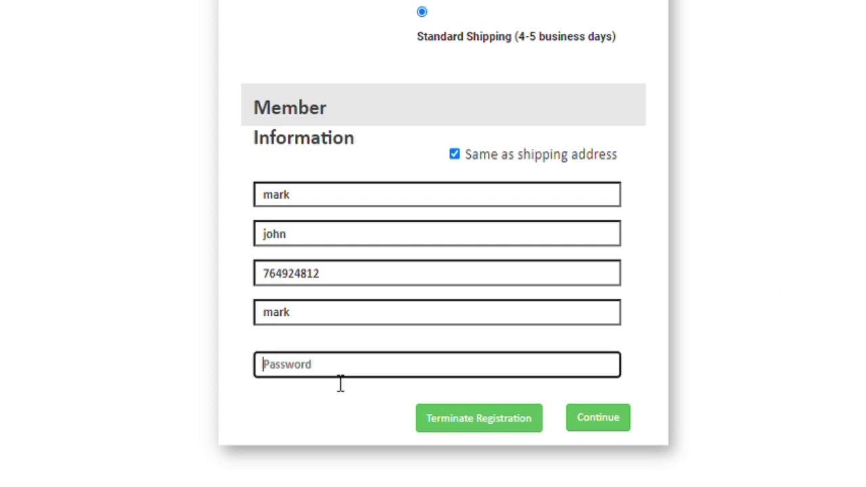
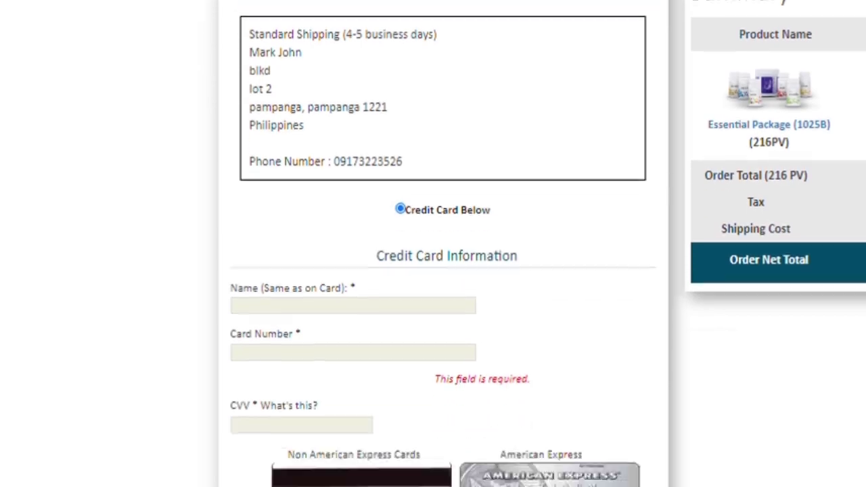
scroll(433, 271, "down", 4)
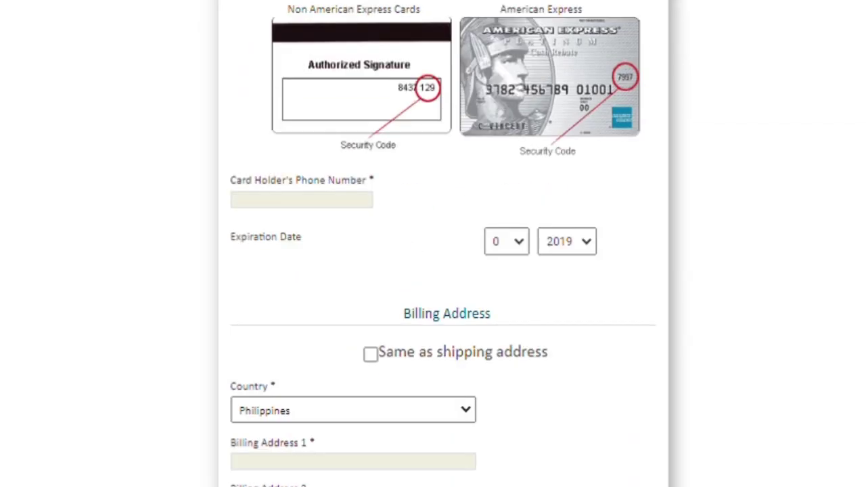
scroll(433, 271, "down", 4)
scroll(433, 270, "up", 8)
scroll(433, 270, "up", 5)
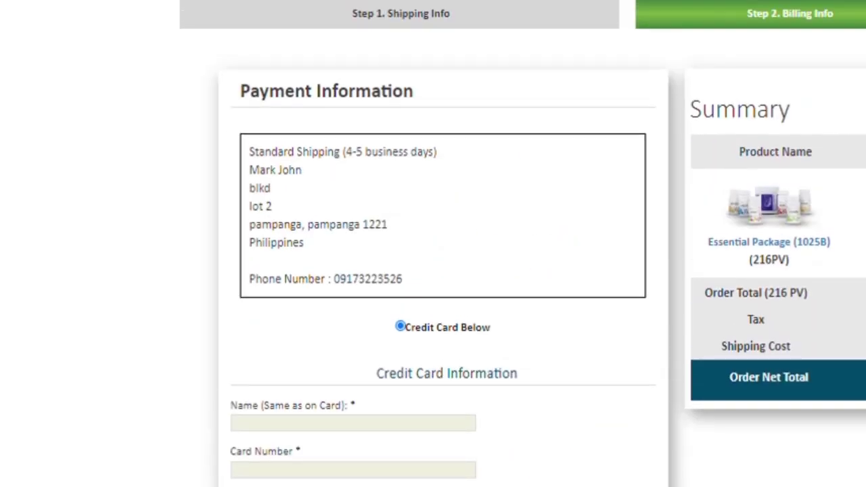
scroll(433, 270, "down", 3)
scroll(433, 271, "up", 3)
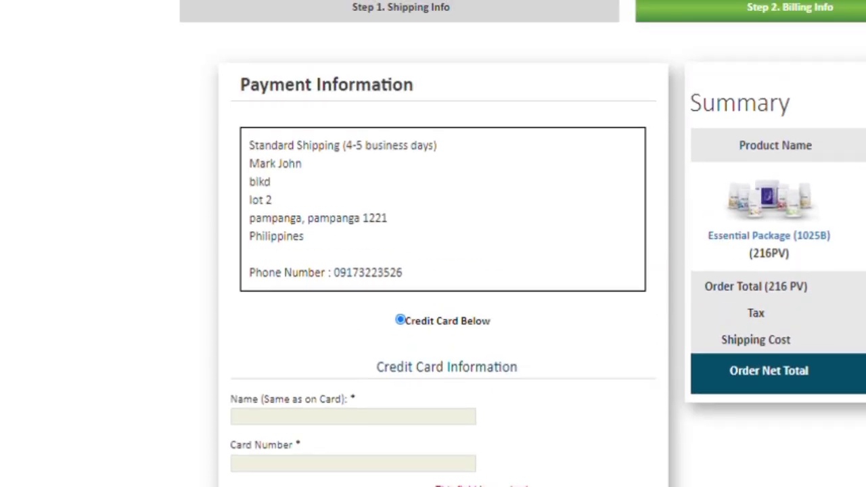
scroll(433, 271, "down", 6)
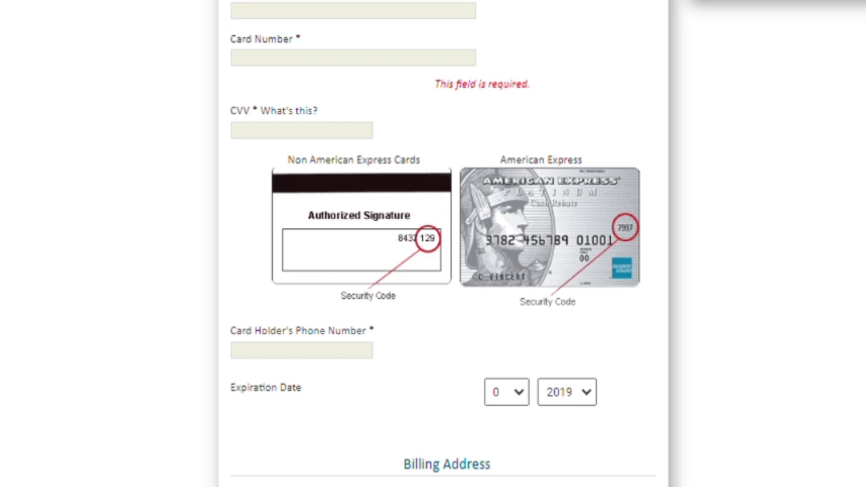
scroll(444, 271, "down", 1)
scroll(443, 270, "down", 2)
scroll(443, 271, "down", 4)
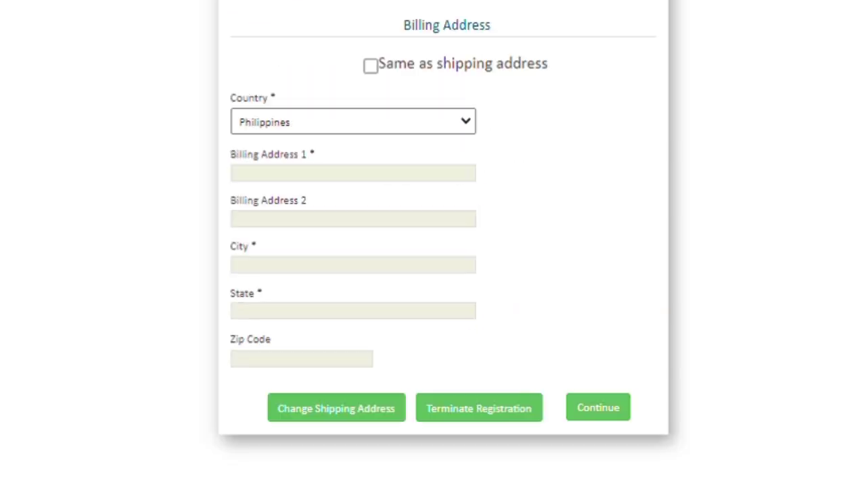
scroll(443, 270, "up", 5)
scroll(443, 271, "up", 3)
scroll(443, 271, "up", 1)
scroll(443, 271, "up", 2)
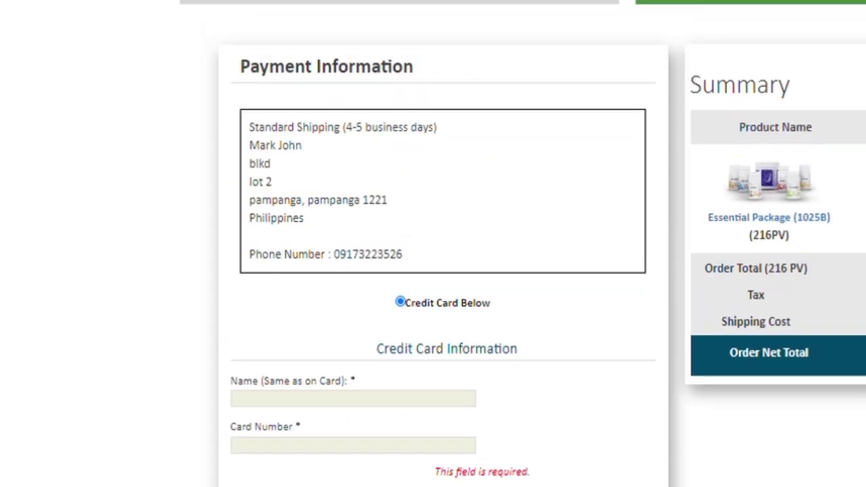
scroll(443, 270, "down", 4)
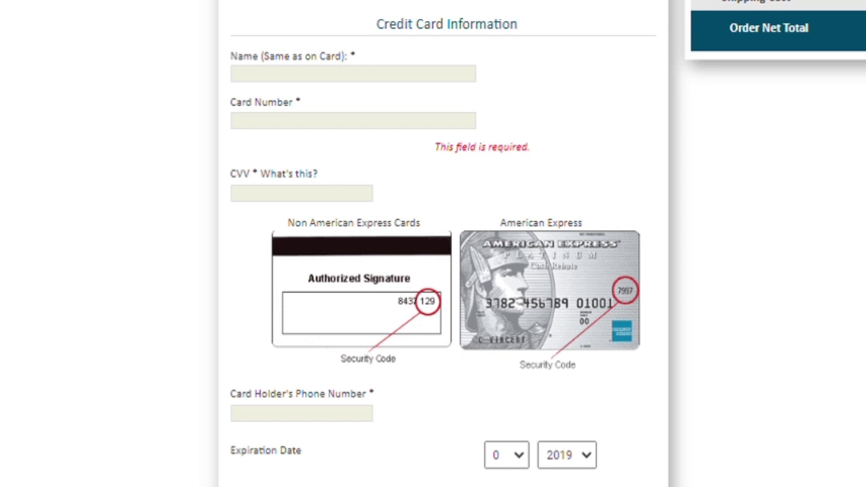
scroll(444, 243, "down", 2)
scroll(444, 244, "down", 3)
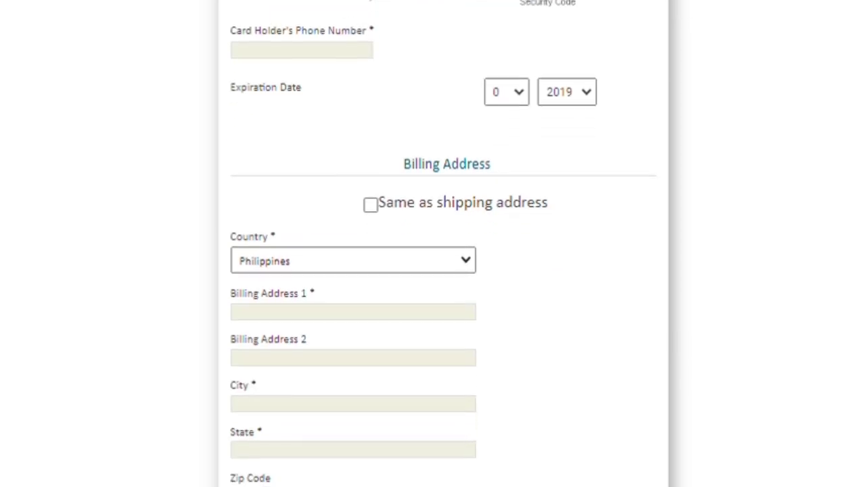
scroll(444, 243, "down", 1)
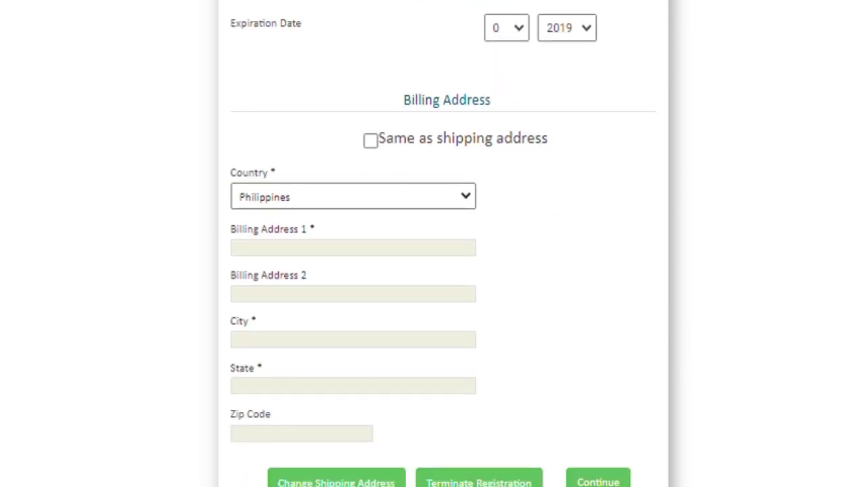
scroll(444, 243, "down", 1)
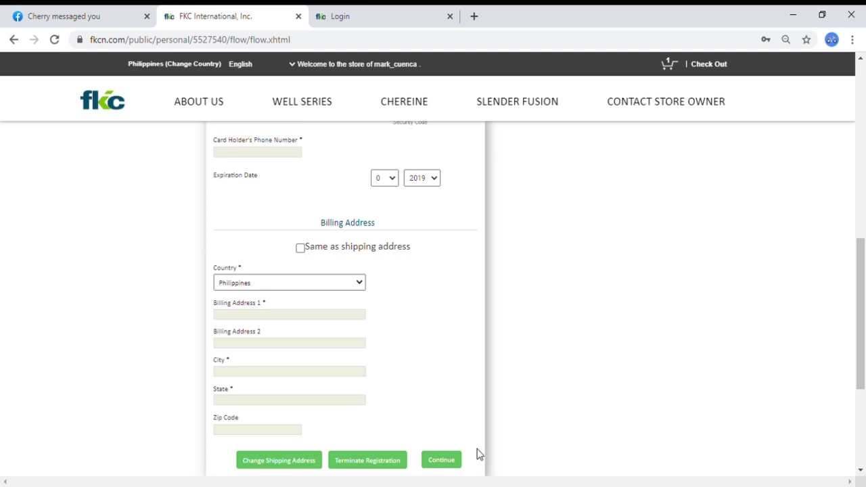
- Close the Facebook and store checkout pages
left_click(146, 16)
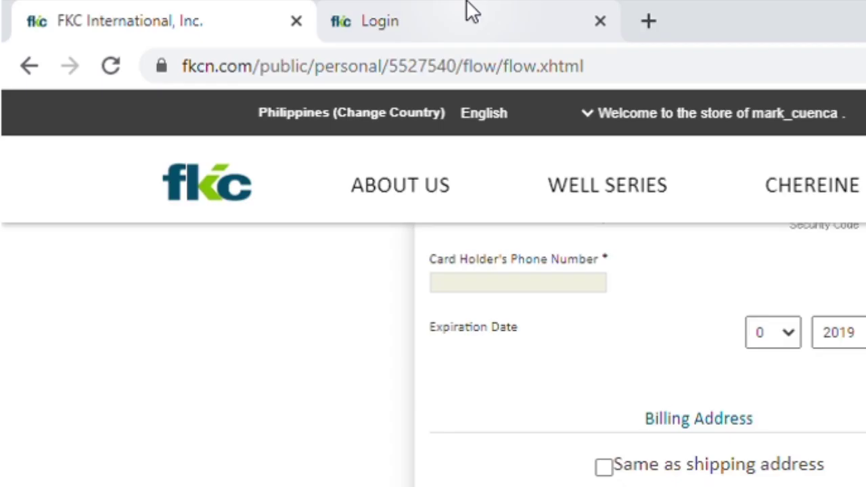
left_click(298, 22)
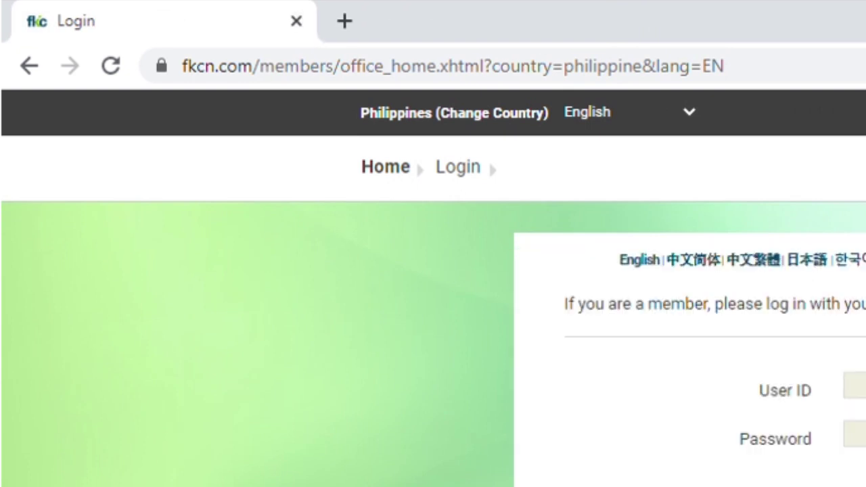
scroll(860, 203, "down", 2)
scroll(860, 203, "up", 2)
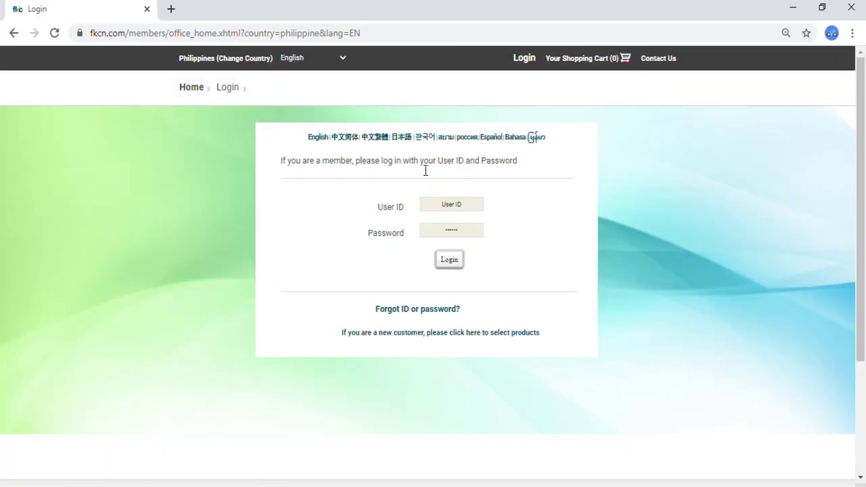
left_click(472, 212)
type("55")
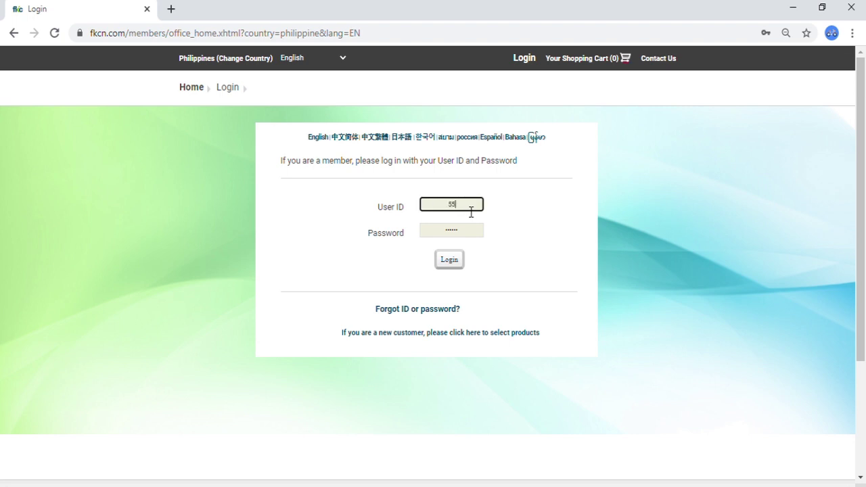
type("2754")
type("0")
key("Tab")
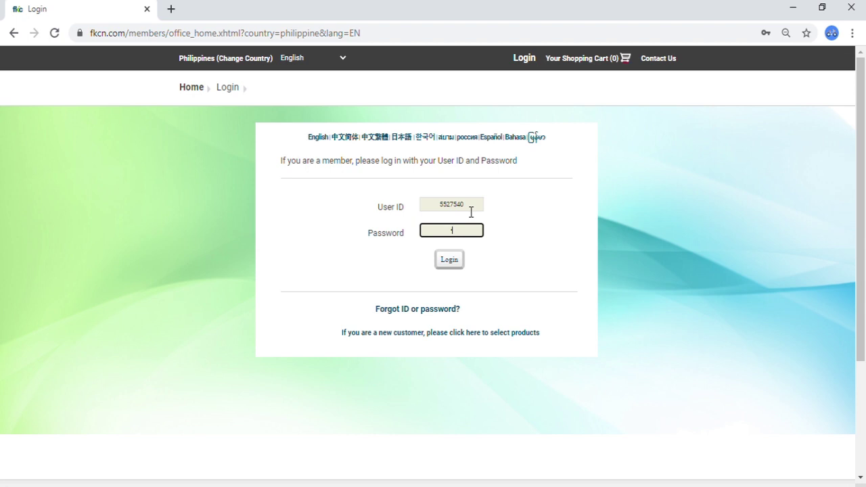
type("******")
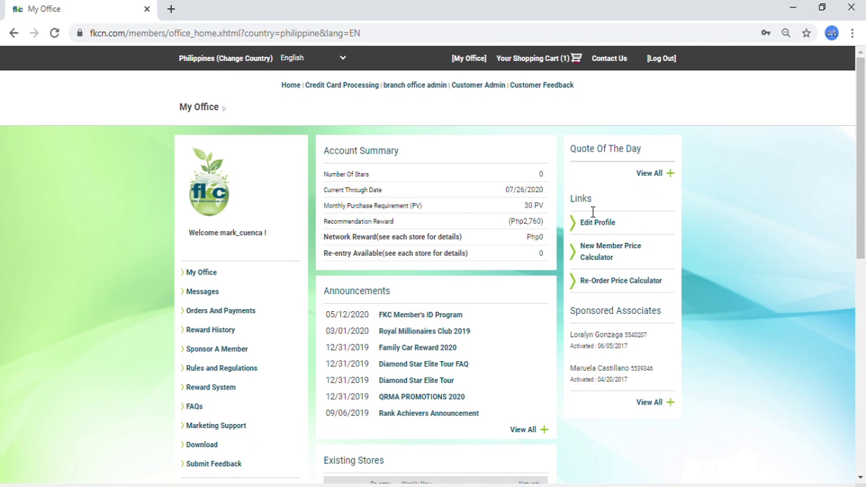
- Choose Edit Profile and enter the 2nd password to unlock the member's profile form
left_click_drag(862, 142, 864, 196)
scroll(864, 197, "up", 5)
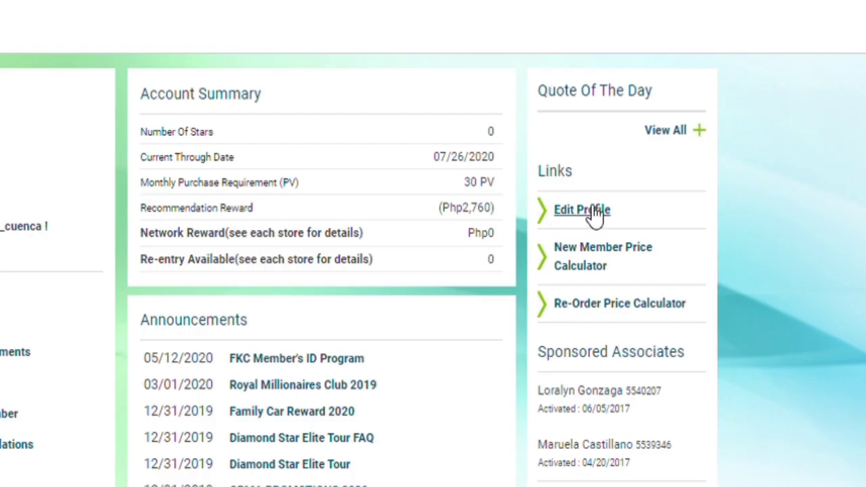
left_click(582, 211)
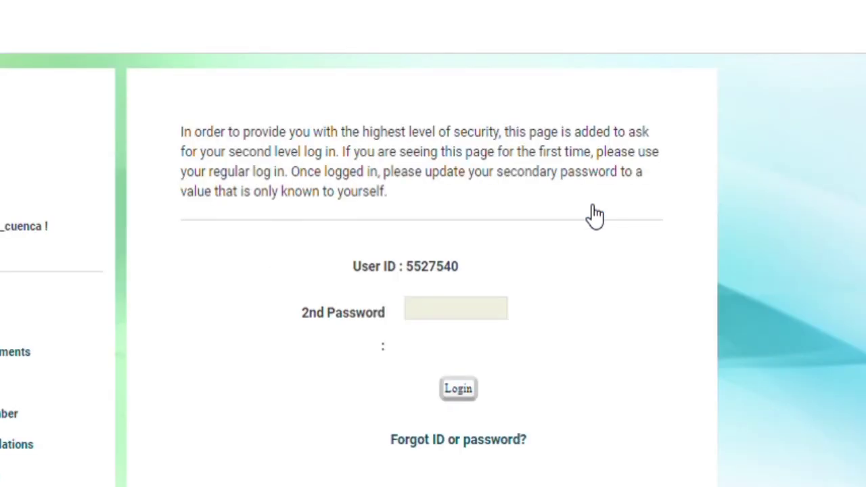
left_click(480, 315)
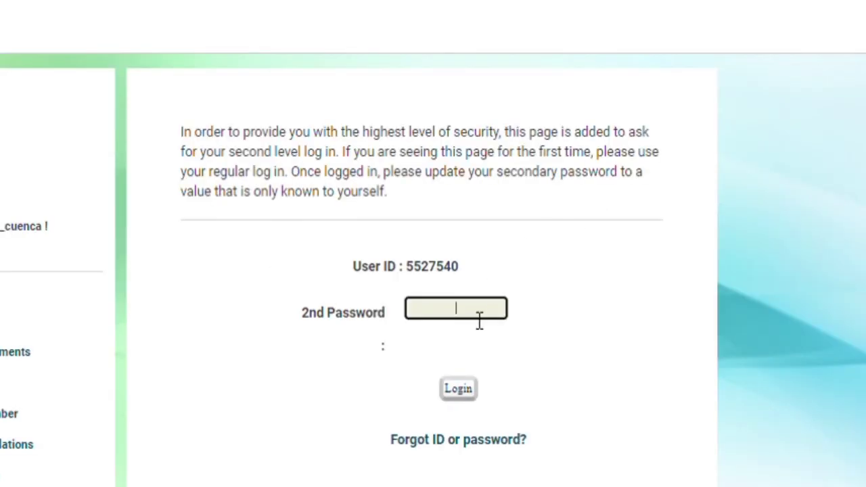
type("*****")
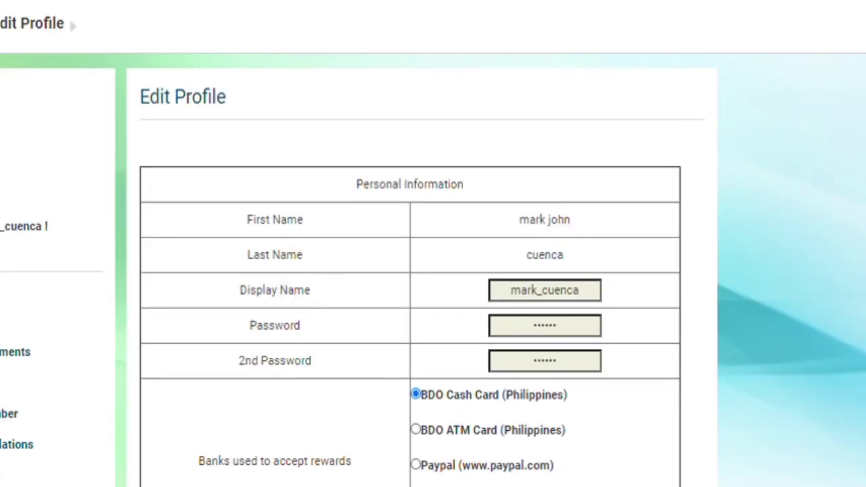
- Fill the Customer Bank Account Id field with '16 digits'
scroll(433, 270, "down", 1)
scroll(433, 271, "down", 1)
scroll(433, 271, "down", 1)
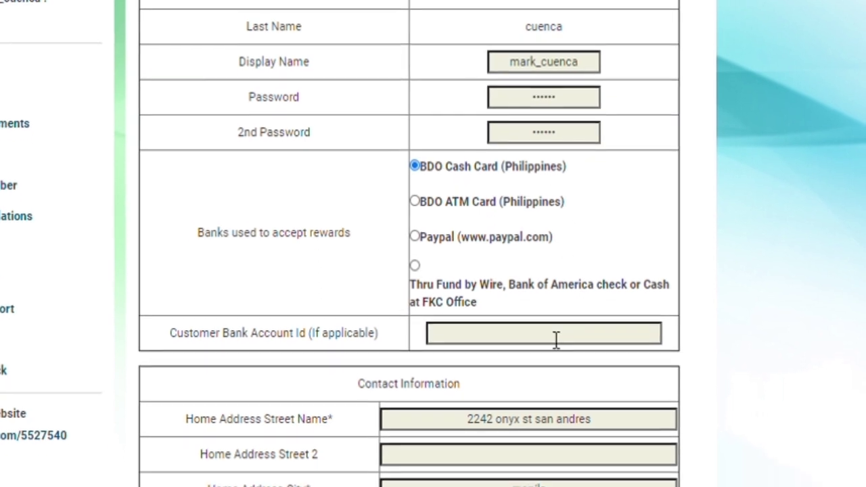
left_click(554, 305)
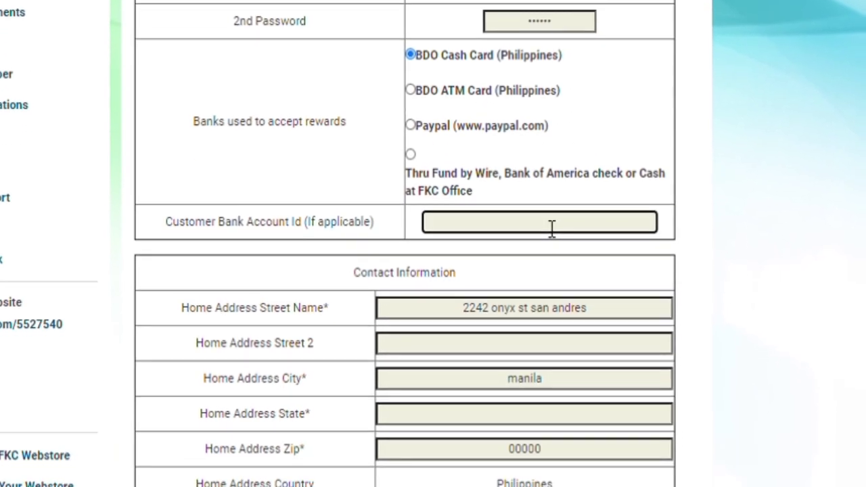
type("16 ")
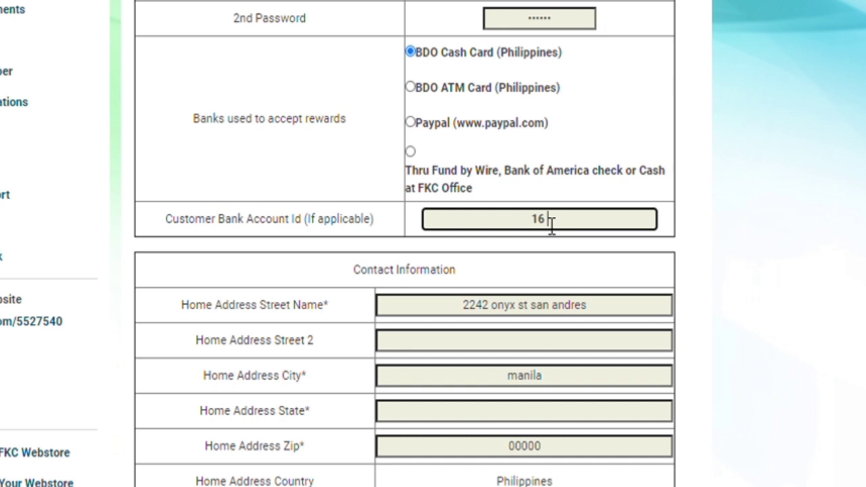
type("di")
type("gits")
- Select BDO ATM Card for rewards and change the account Id to '12 digits account number'
left_click(411, 88)
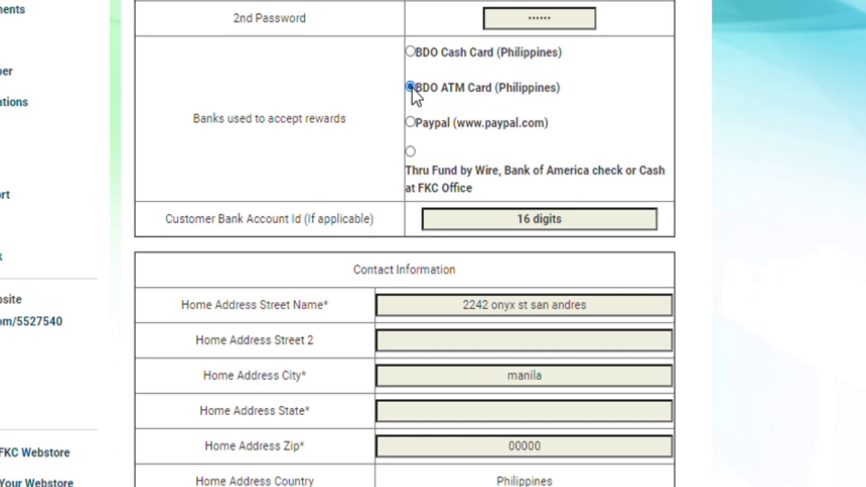
left_click(607, 227)
key("BackSpace")
key("BackSpace")
key("BackSpace")
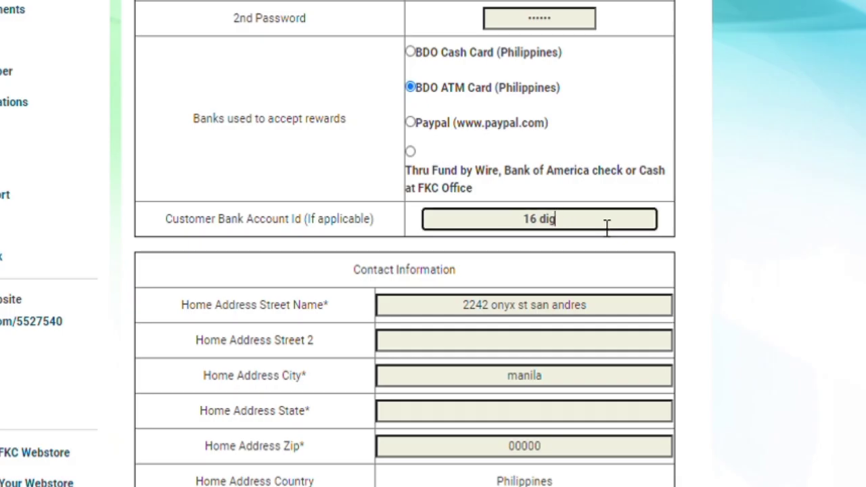
key("BackSpace")
key("BackSpace")
key("BackSpace")
key("BackSpace")
key("BackSpace")
key("BackSpace")
type("12")
type(" dig")
type("its ac")
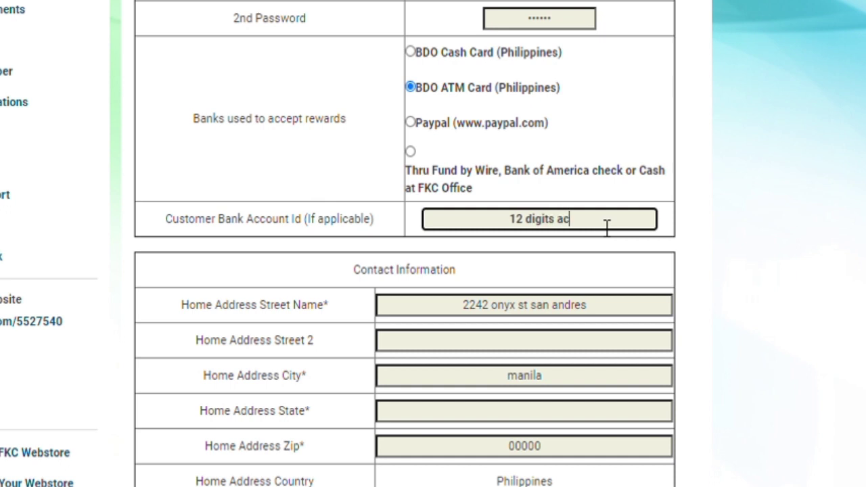
type("count nu")
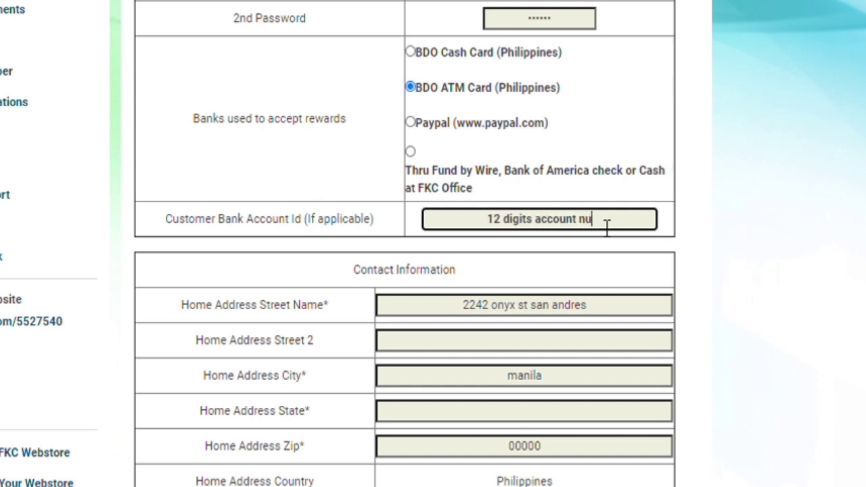
type("mber")
left_click(856, 227)
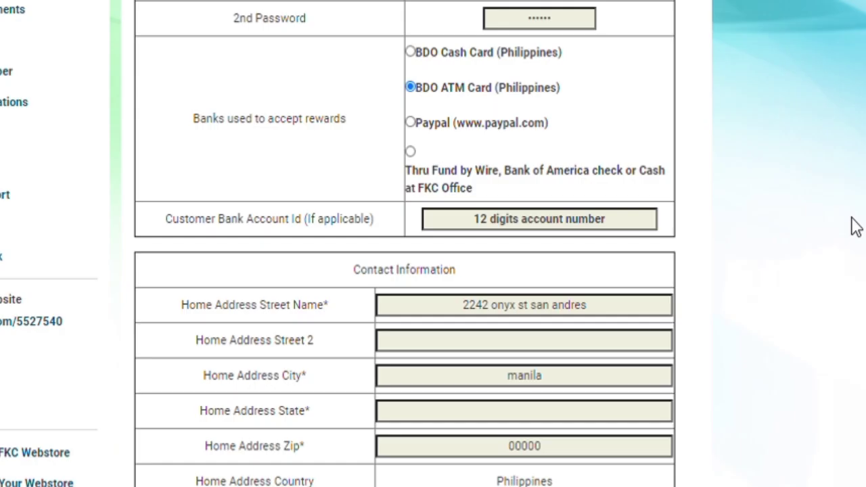
scroll(856, 226, "down", 3)
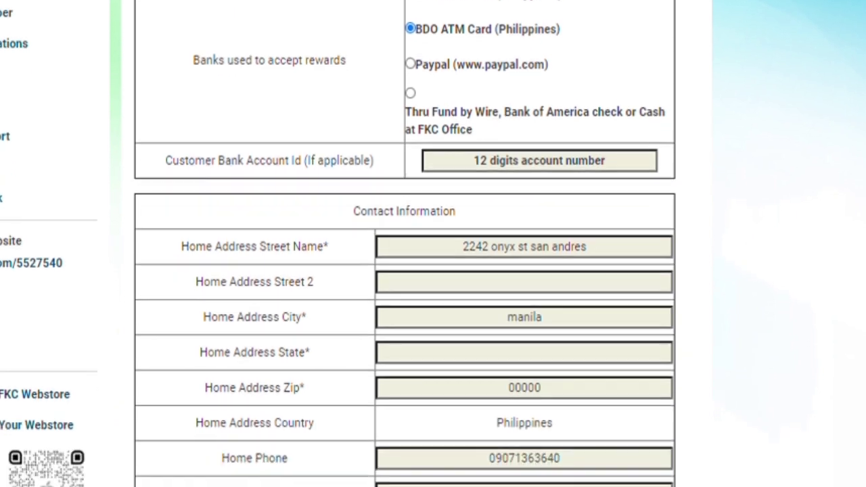
scroll(405, 271, "up", 3)
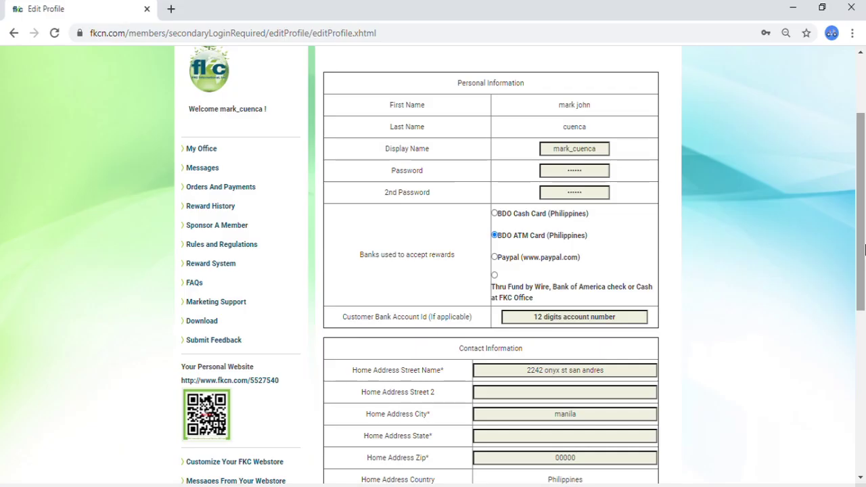
scroll(757, 369, "down", 3)
scroll(758, 369, "down", 3)
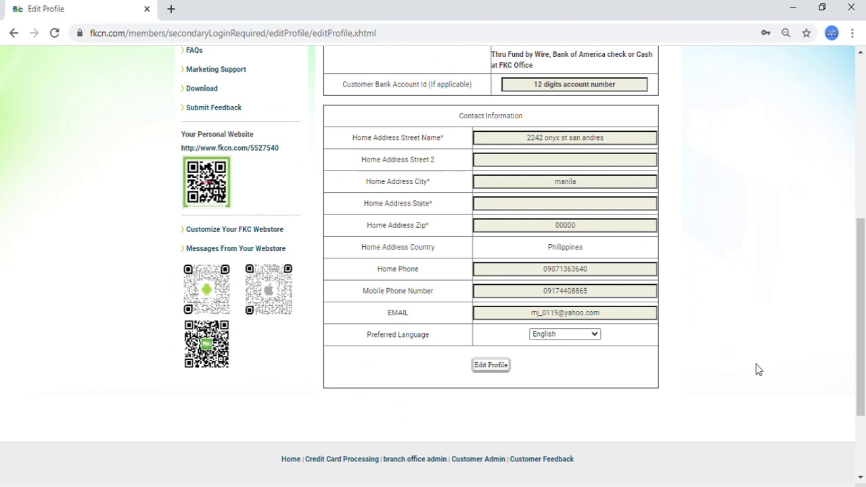
- Submit the profile edits and find the 'Home Address State is required' error
left_click(497, 373)
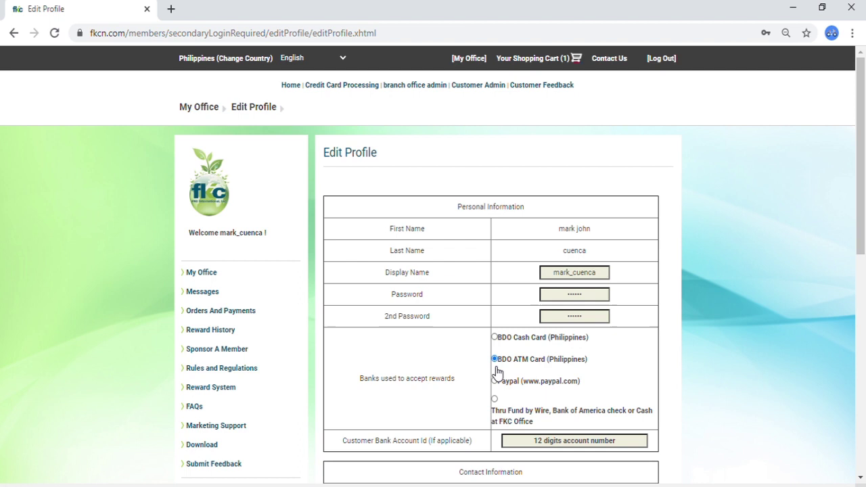
left_click_drag(861, 186, 864, 389)
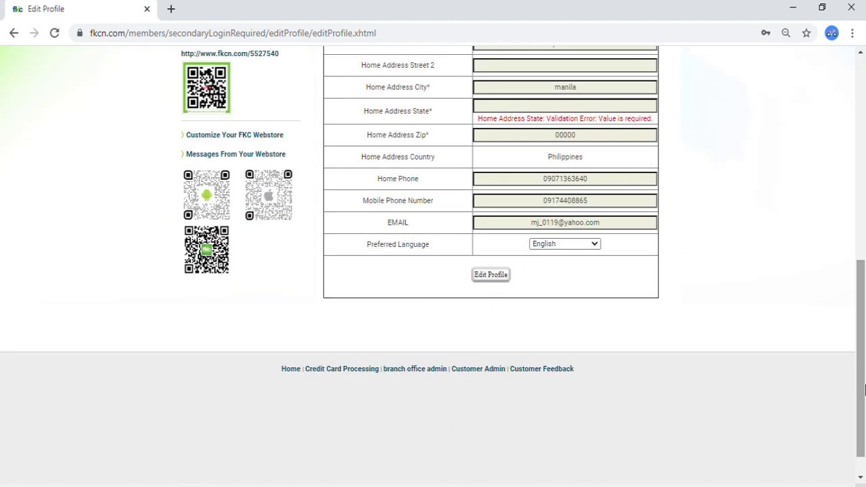
left_click_drag(864, 389, 864, 174)
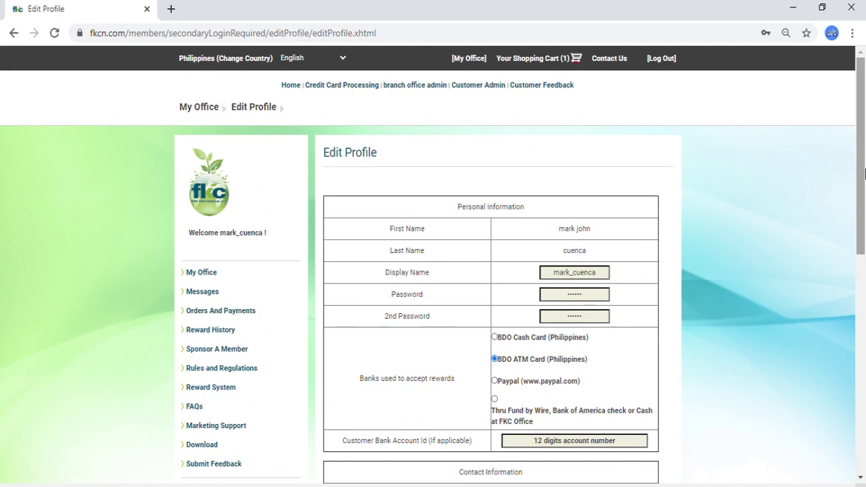